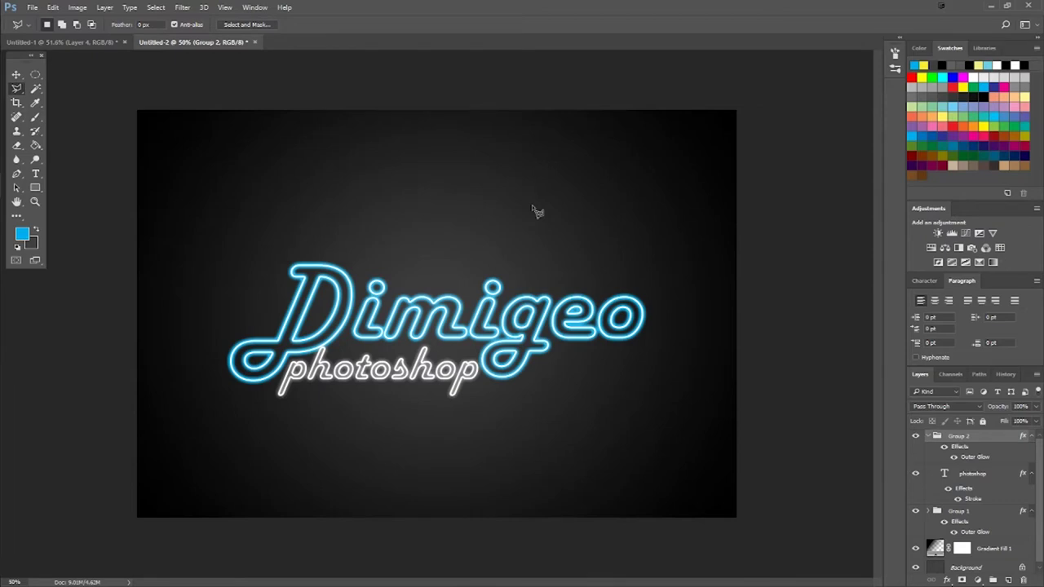
# After glancing at the example artworks, create a Default Photoshop Size document (7×5 in, 300 ppi)
pyautogui.click(58, 39)
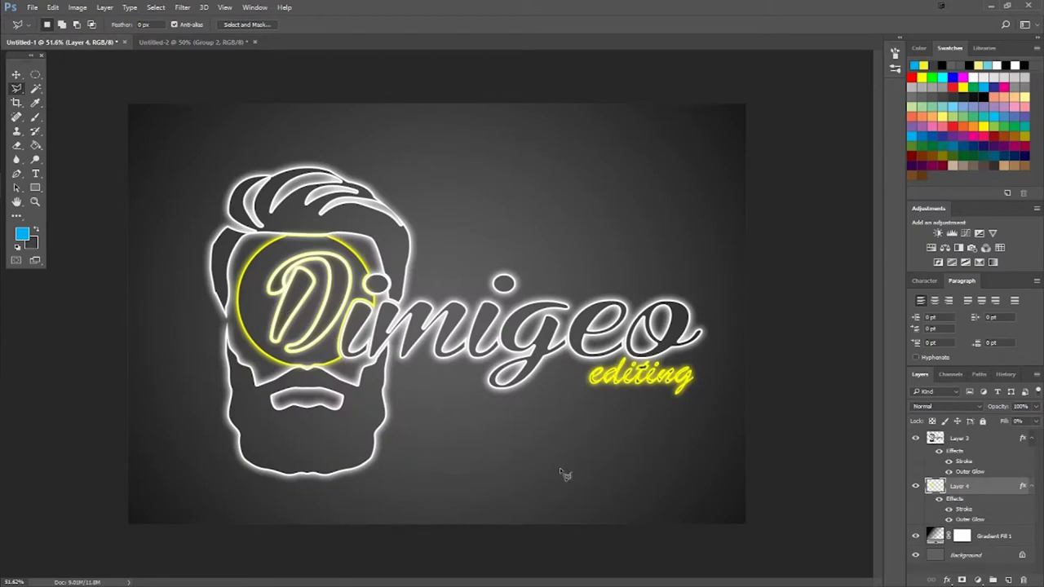
pyautogui.click(196, 41)
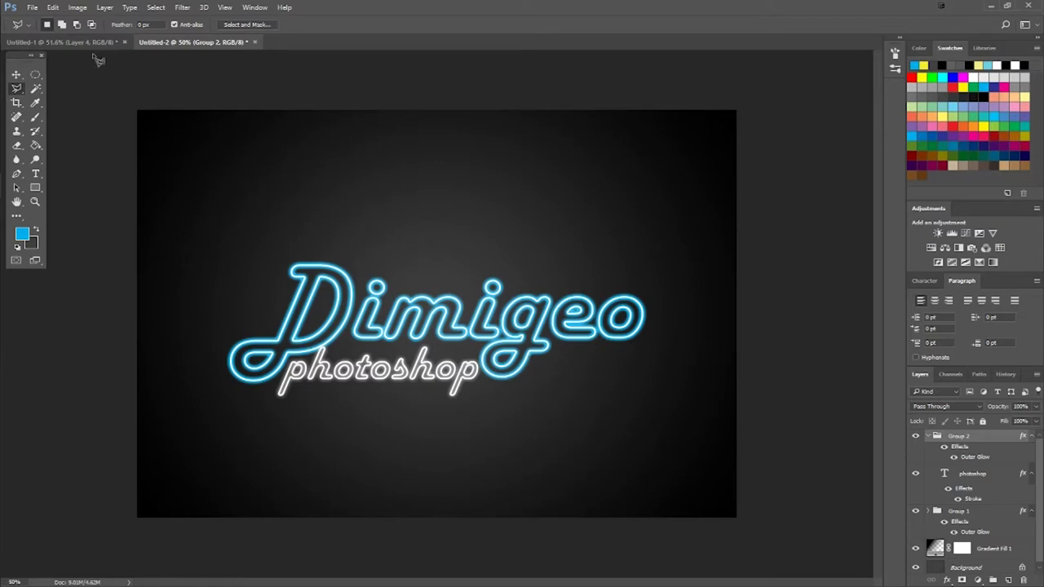
pyautogui.click(36, 8)
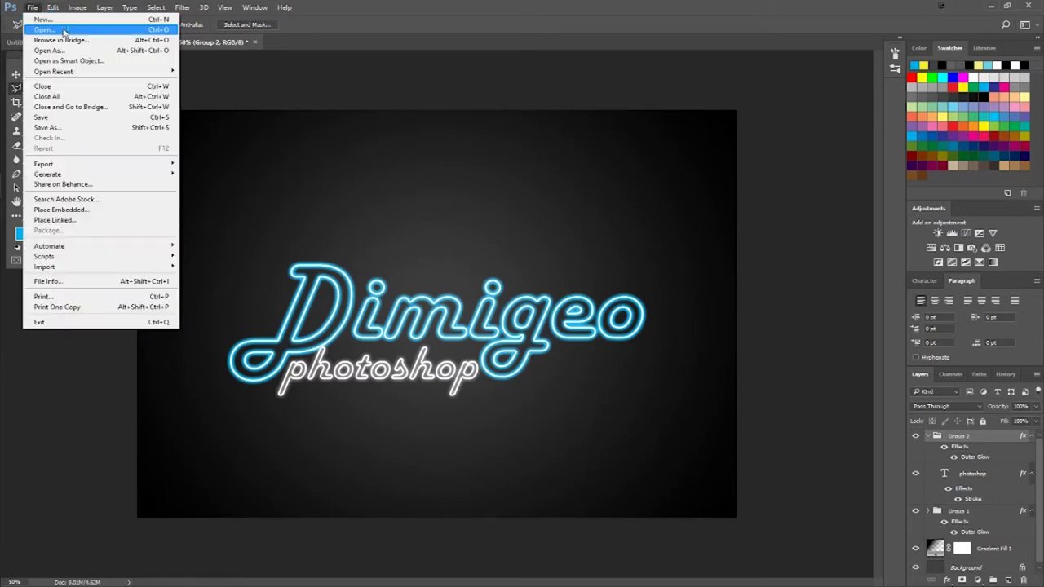
pyautogui.click(69, 20)
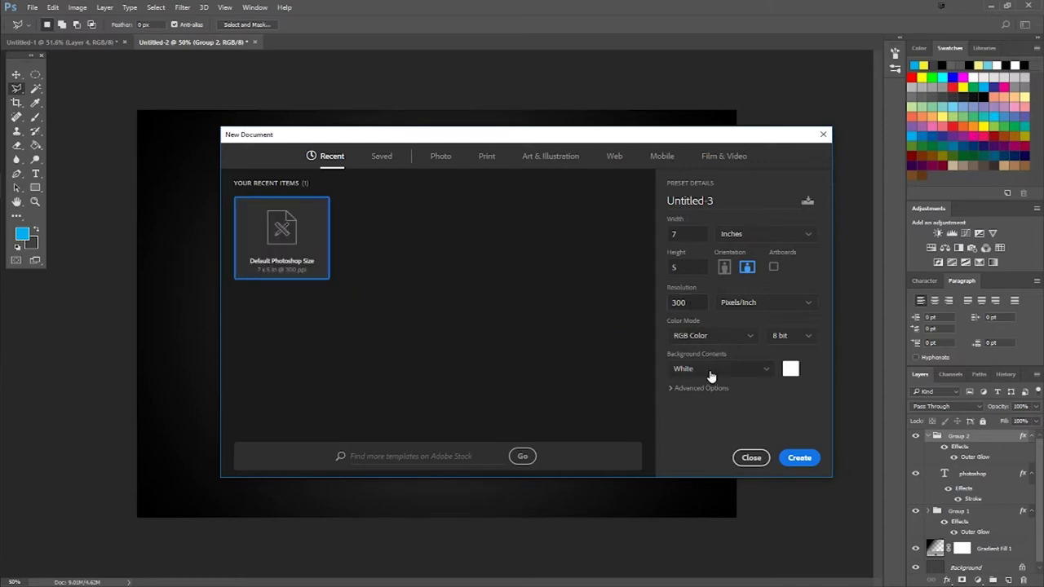
pyautogui.click(804, 459)
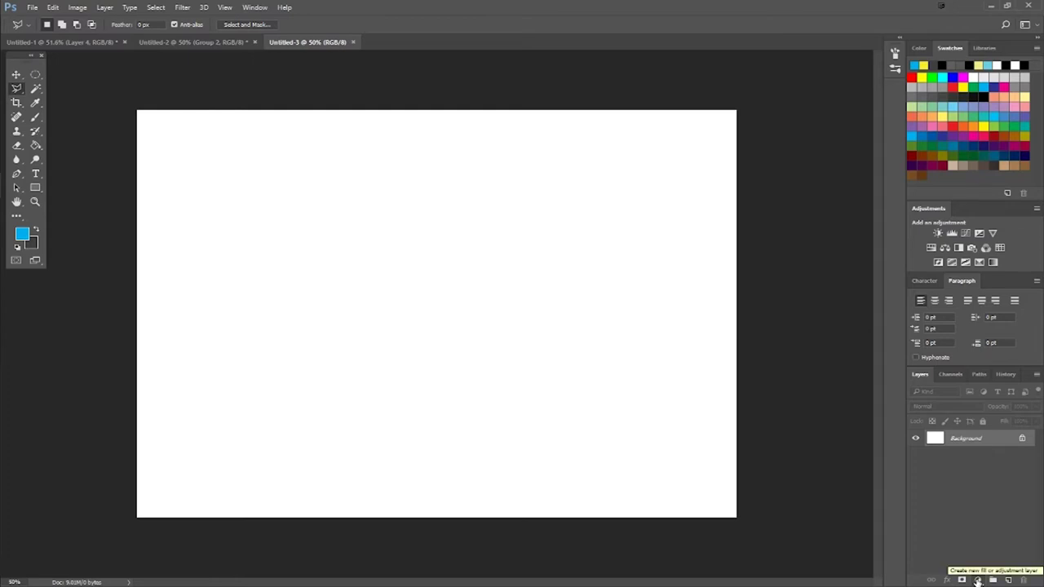
# Swap the colours and set the foreground to black, leaving blue as the background colour
pyautogui.click(978, 580)
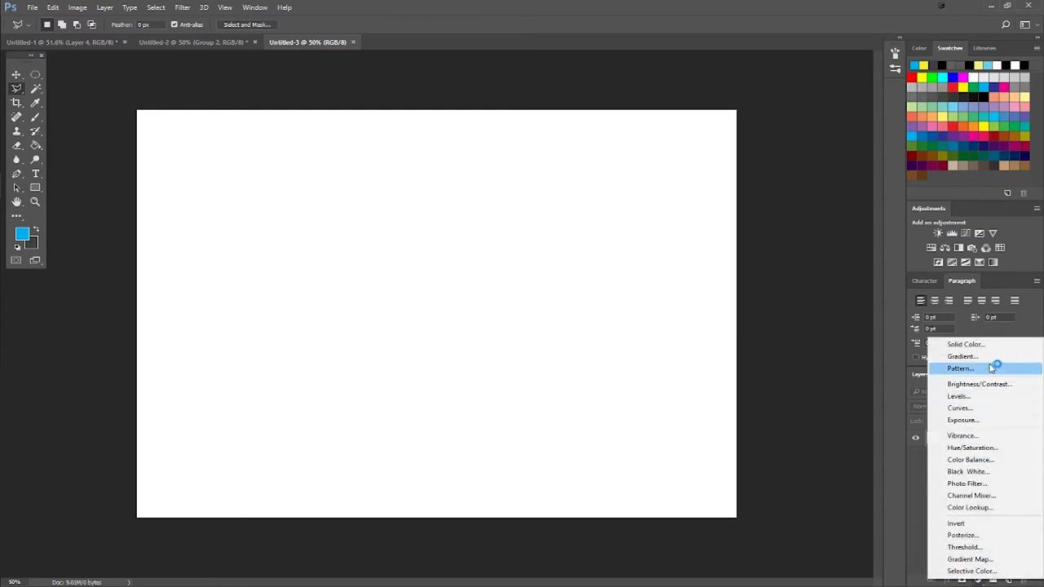
pyautogui.click(834, 417)
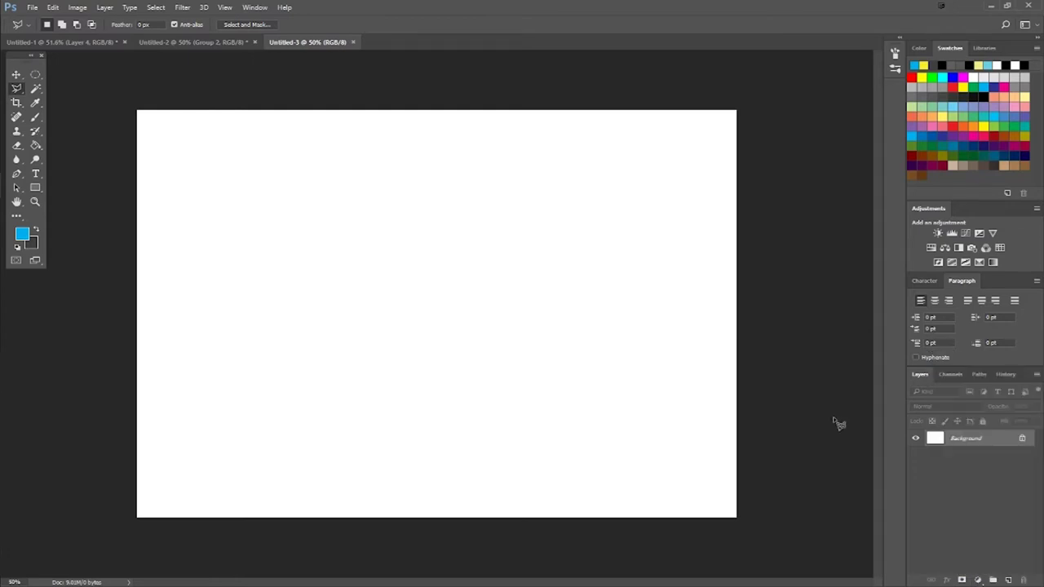
pyautogui.click(36, 229)
pyautogui.click(25, 237)
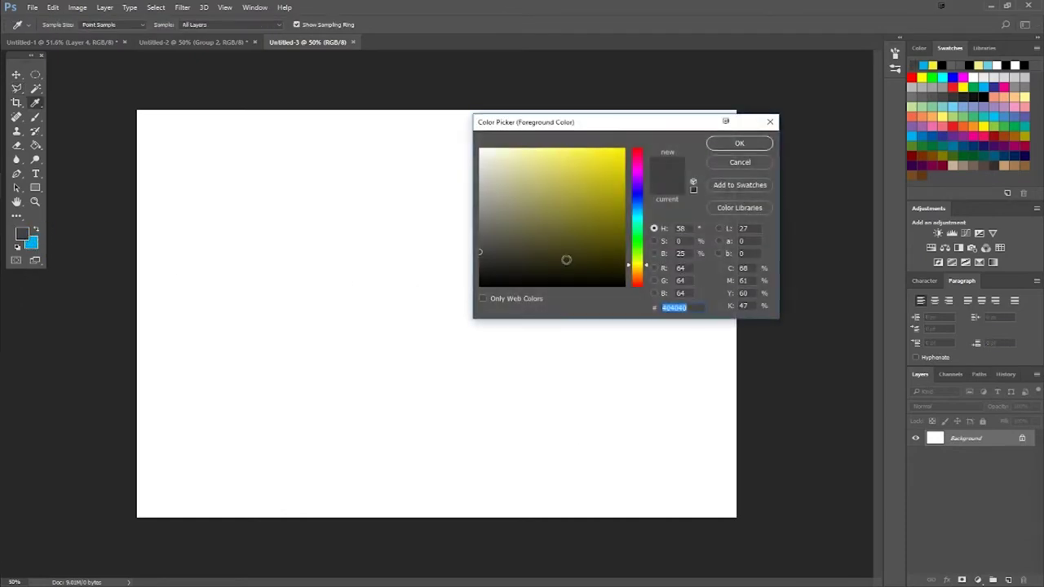
pyautogui.click(757, 145)
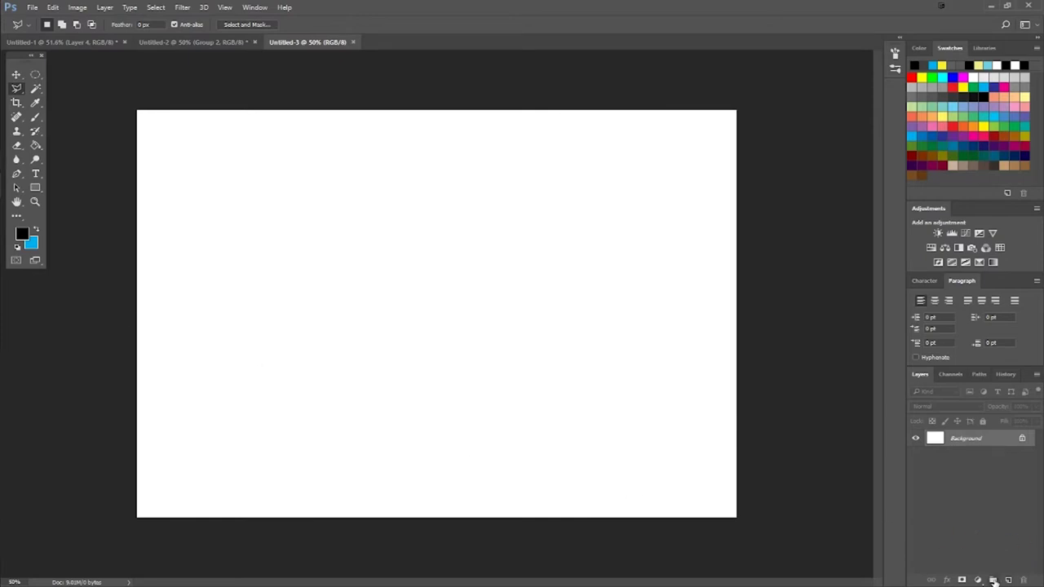
# Mute the desktop audio in the screen recorder window, then hide it again
pyautogui.hotkey('alt', 'Tab')
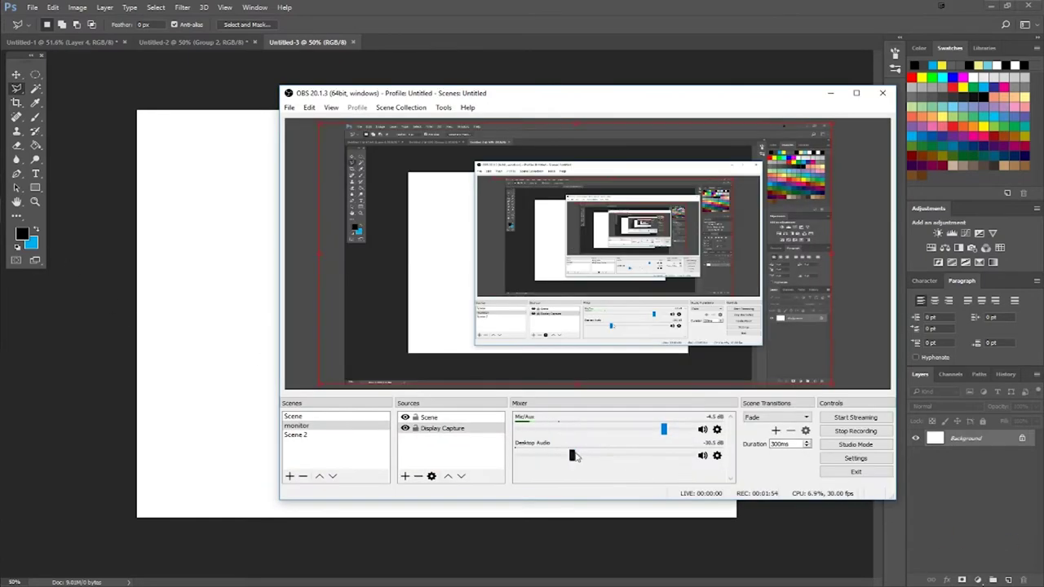
pyautogui.moveTo(573, 456); pyautogui.dragTo(374, 456)
pyautogui.click(832, 94)
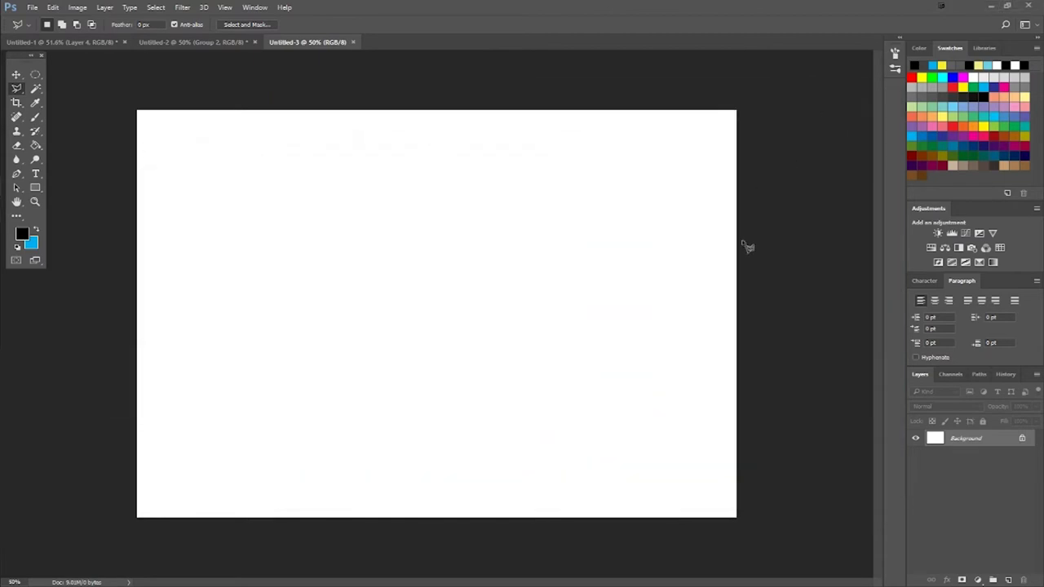
# Add a Gradient Fill layer: Radial style, reversed for a white centre, scale about 155%
pyautogui.click(978, 580)
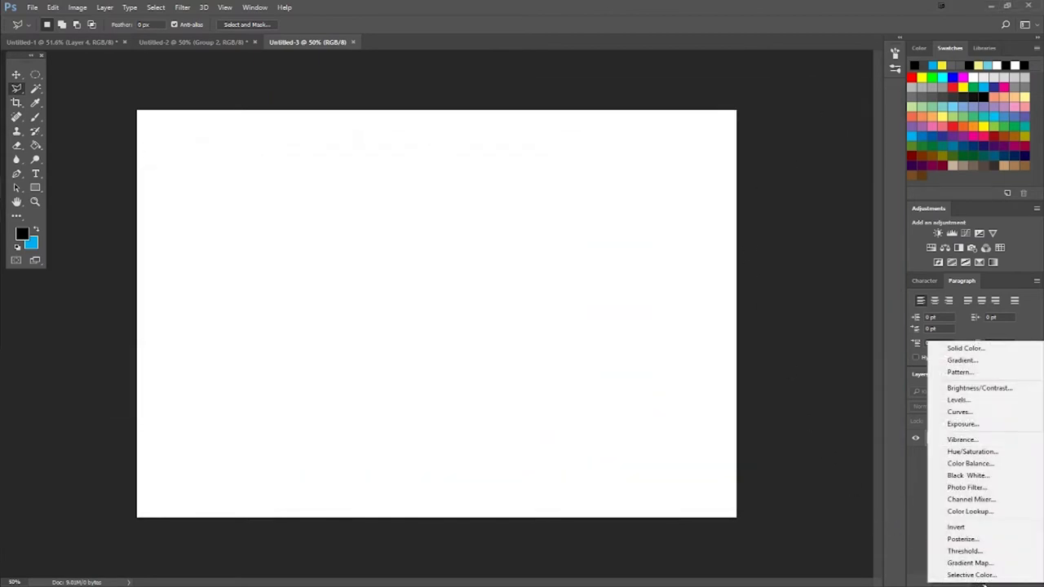
pyautogui.click(960, 358)
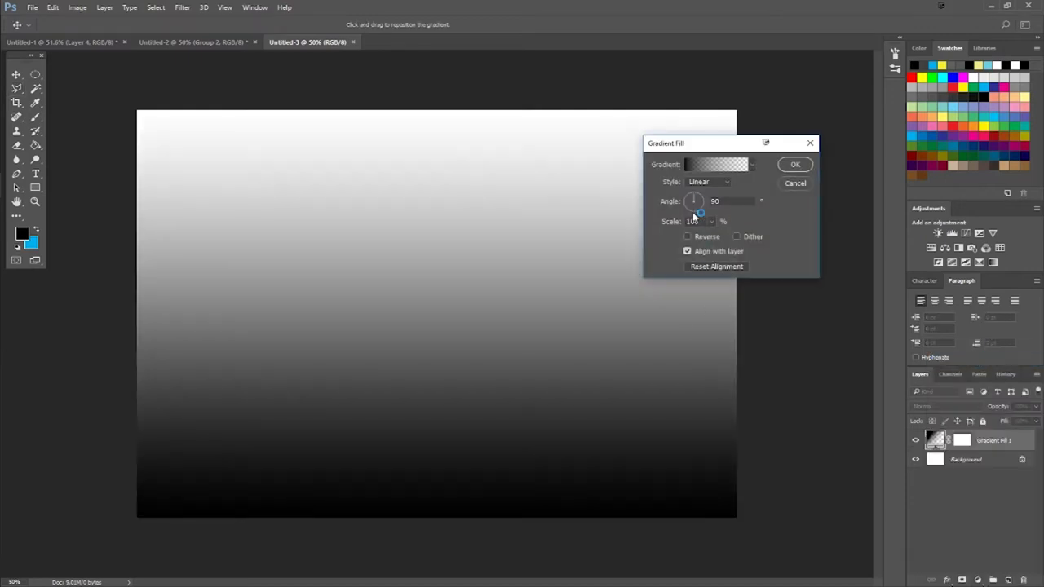
pyautogui.click(708, 183)
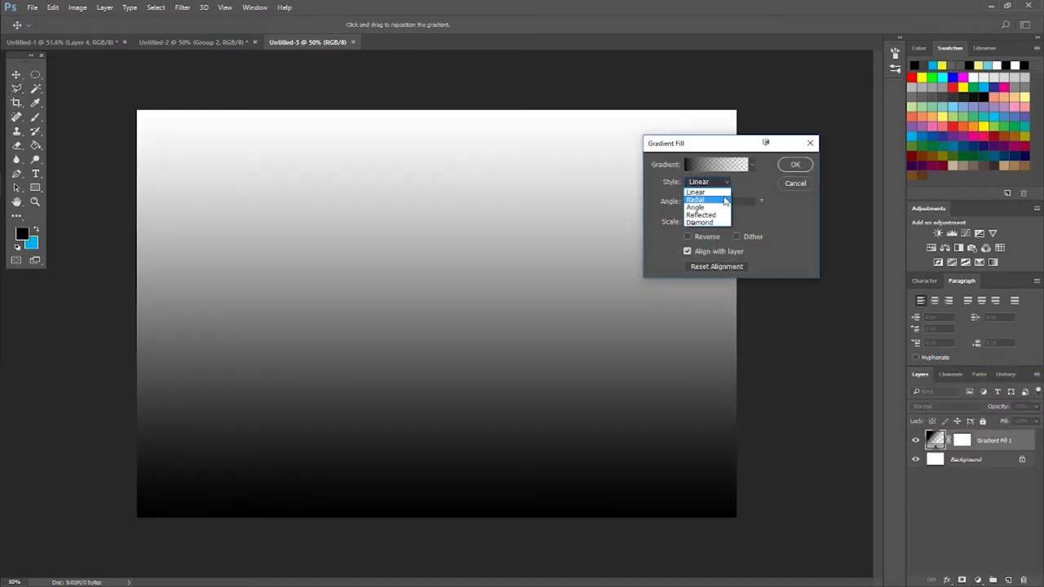
pyautogui.click(722, 200)
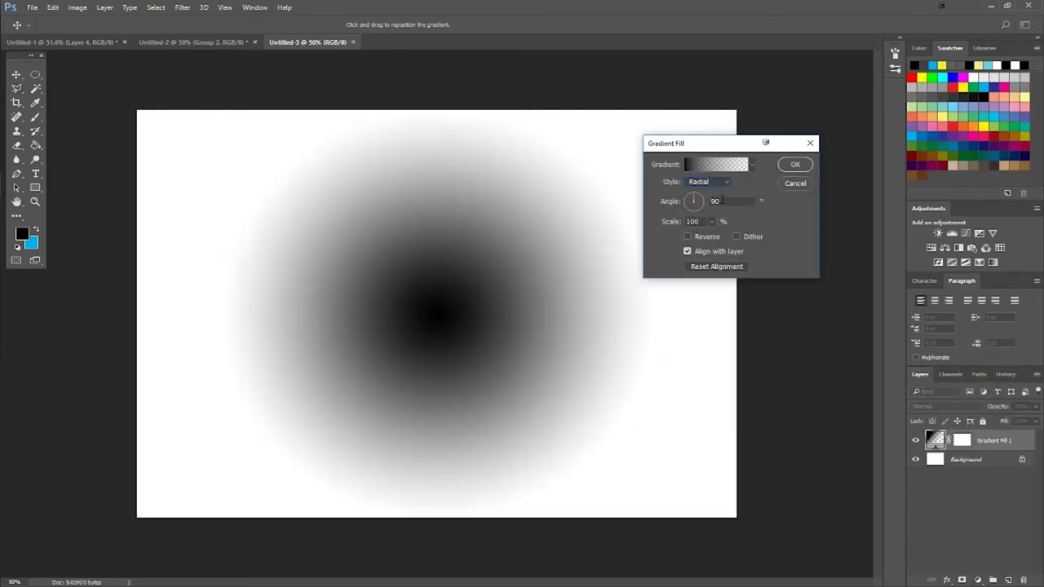
pyautogui.click(711, 240)
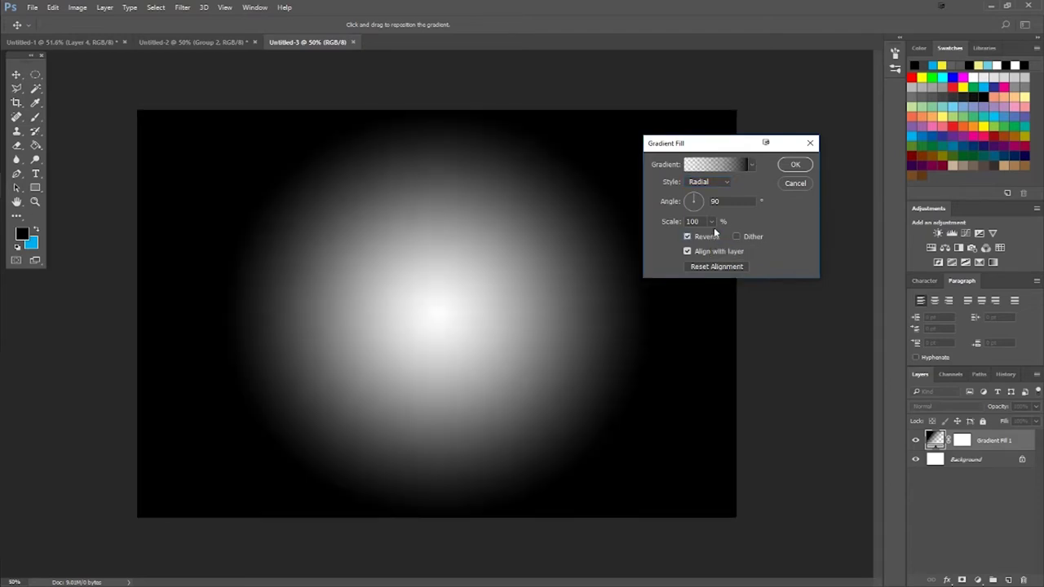
pyautogui.click(712, 221)
pyautogui.moveTo(716, 238); pyautogui.dragTo(717, 239)
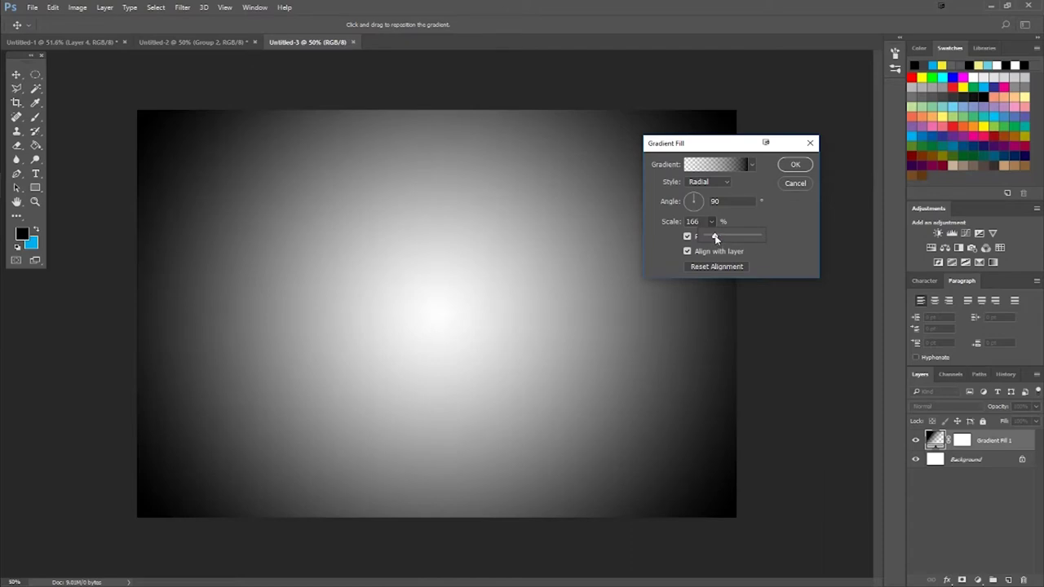
pyautogui.moveTo(716, 239); pyautogui.dragTo(715, 238)
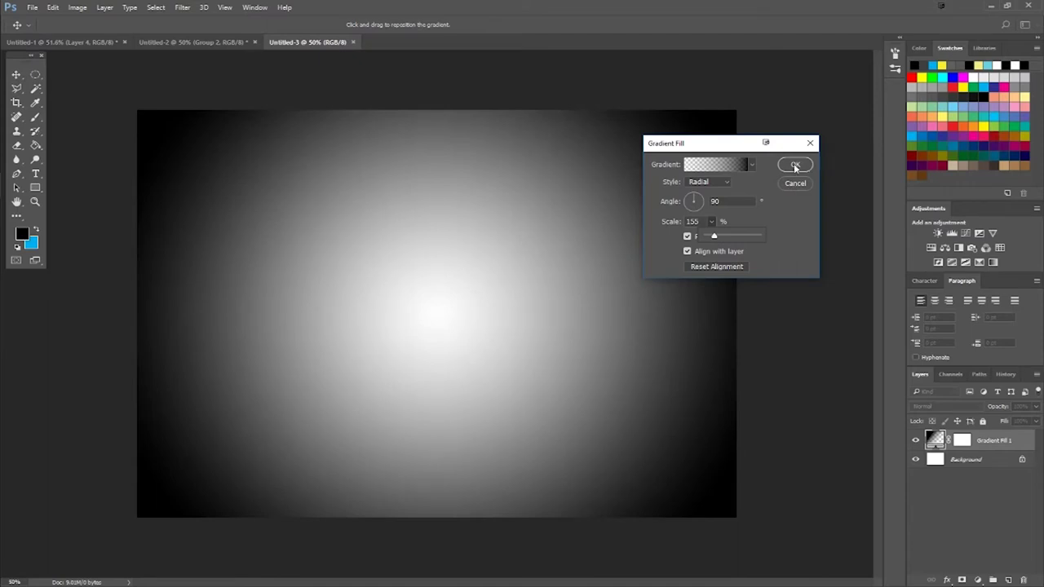
pyautogui.click(795, 166)
pyautogui.click(969, 462)
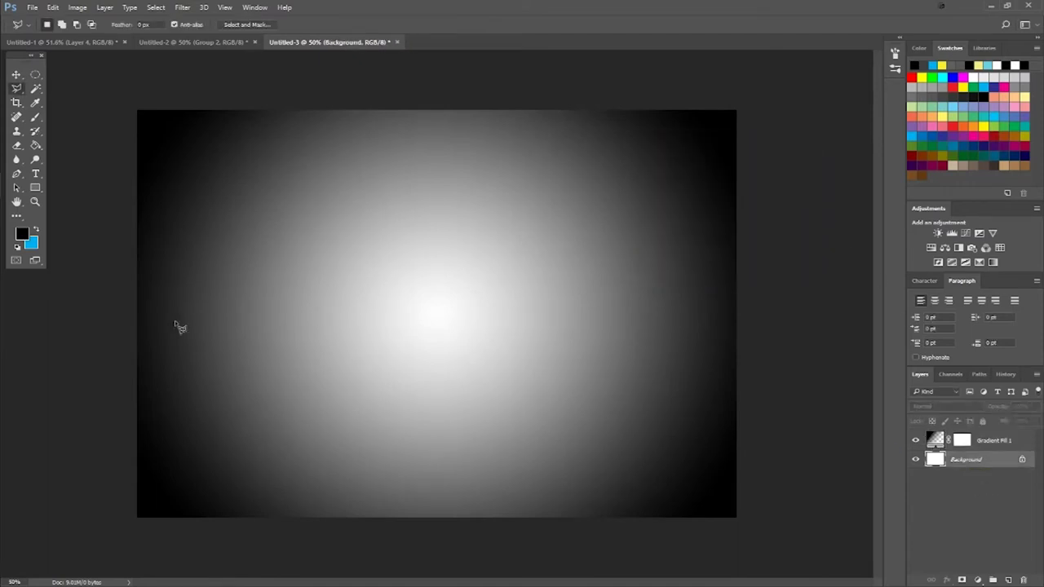
# Fill the Background layer with dark grey #343434 using the Paint Bucket
pyautogui.click(22, 236)
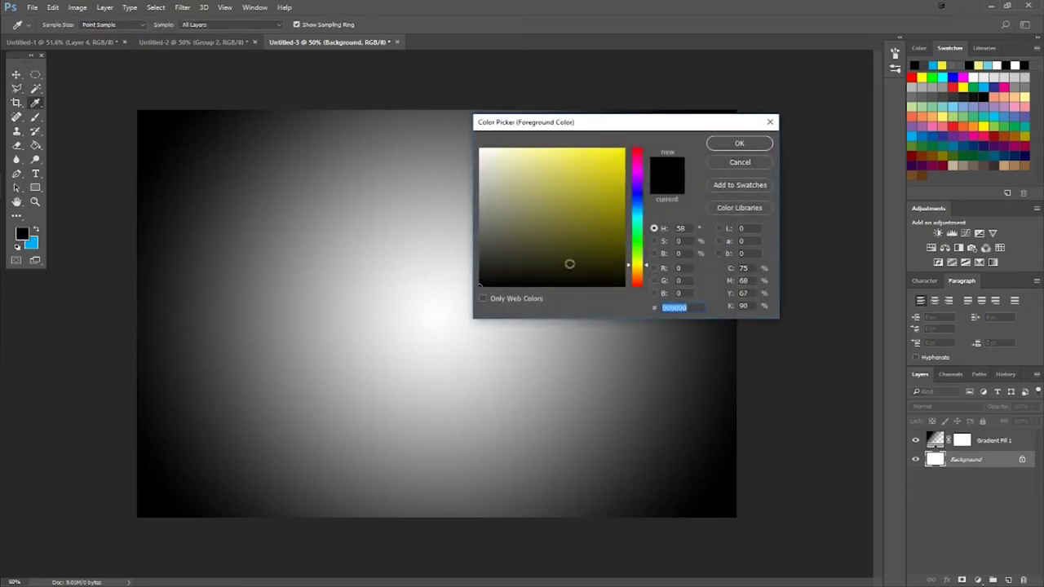
pyautogui.moveTo(566, 263); pyautogui.dragTo(457, 260)
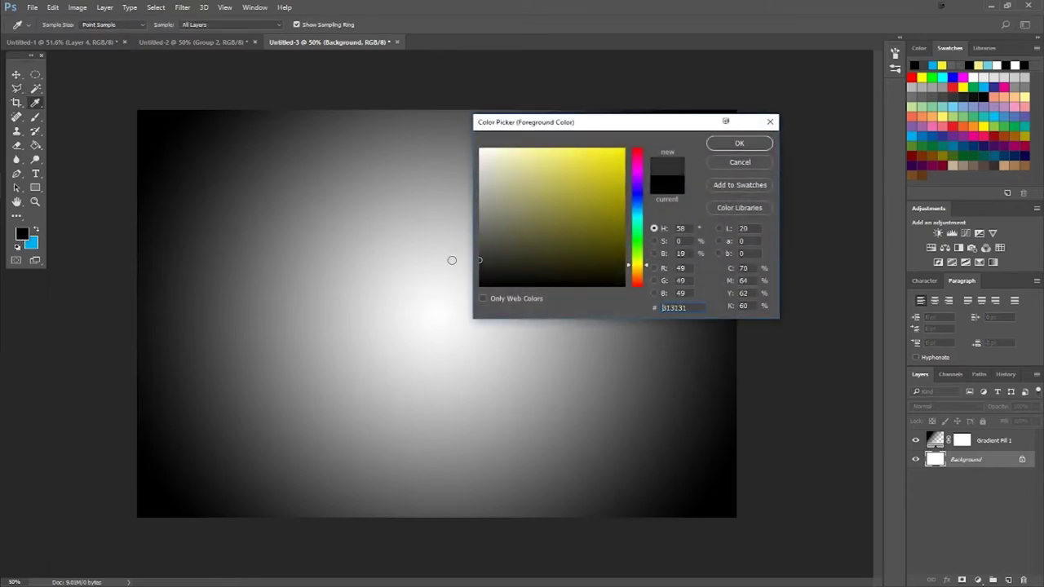
pyautogui.click(452, 260)
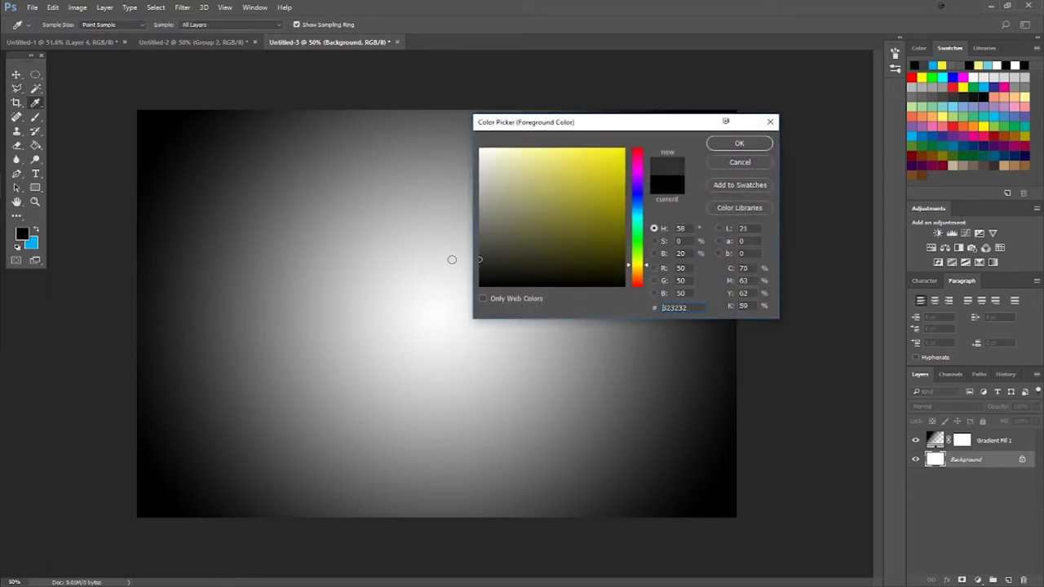
pyautogui.click(738, 144)
pyautogui.press('l')
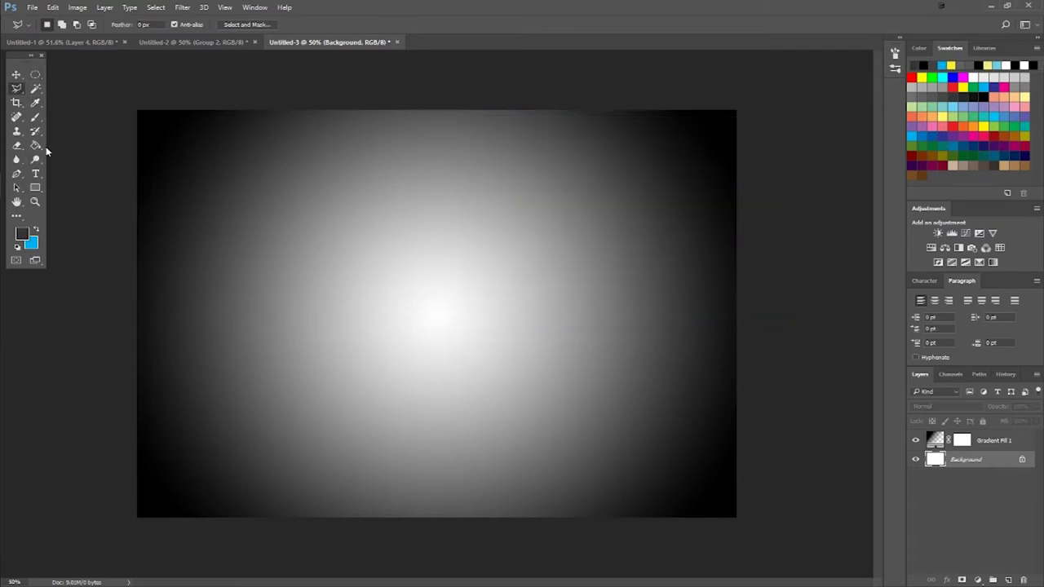
pyautogui.click(36, 145)
pyautogui.click(485, 303)
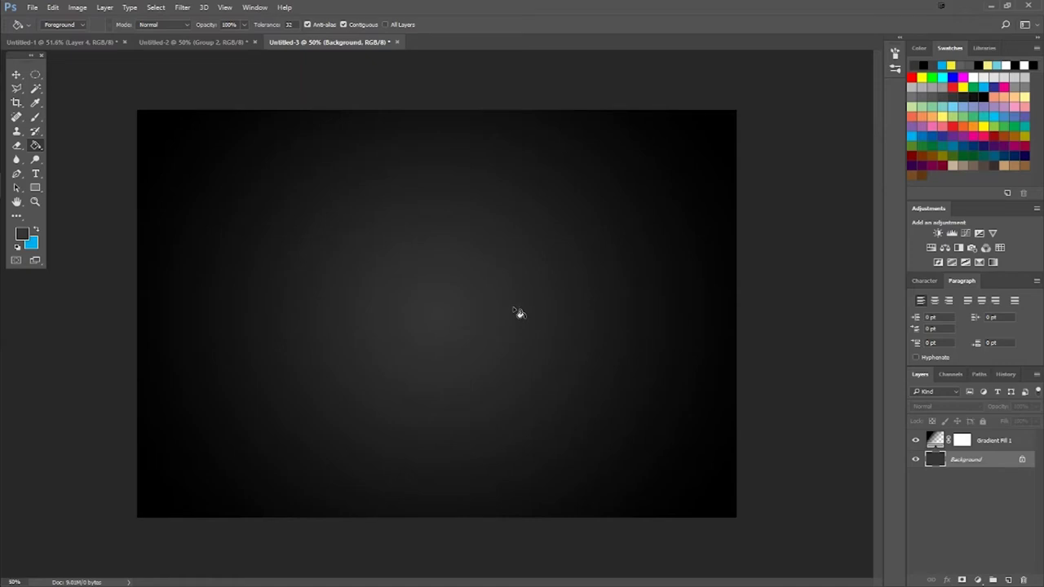
# Type 'dimigeo' in blue Harlow Solid Italic at 76.6 pt near the canvas centre
pyautogui.click(36, 175)
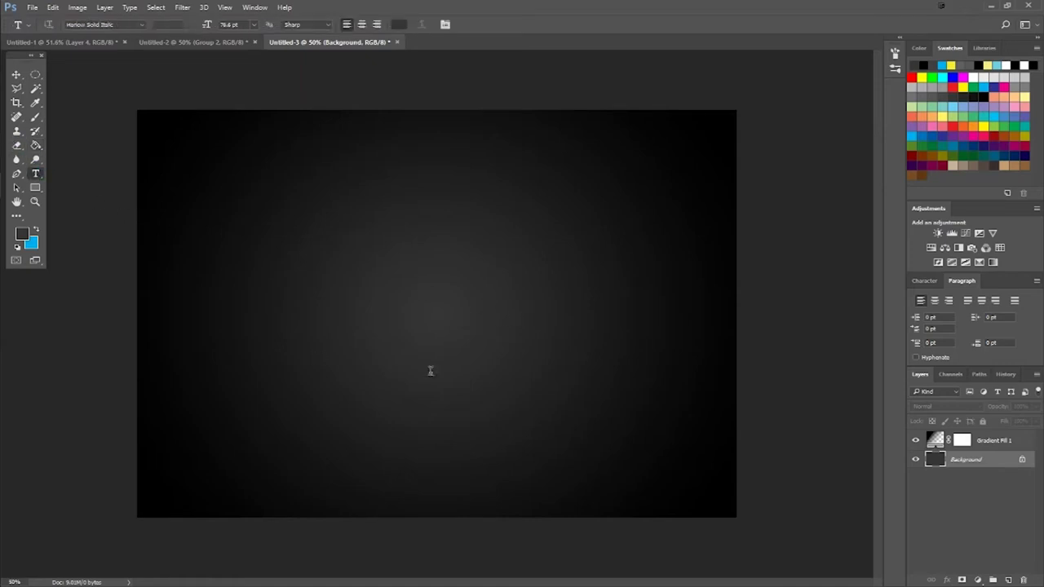
pyautogui.click(346, 293)
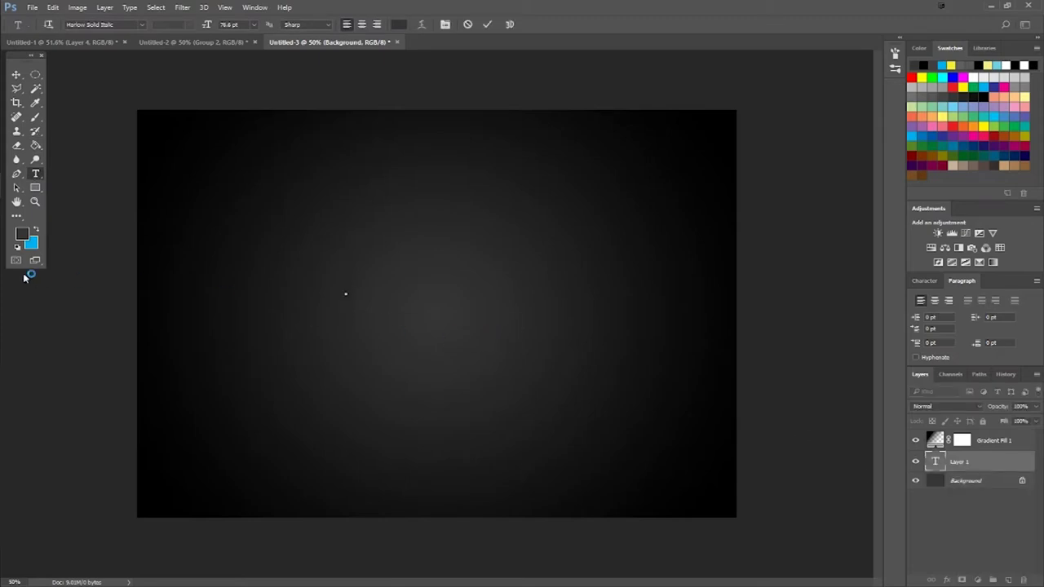
pyautogui.click(36, 230)
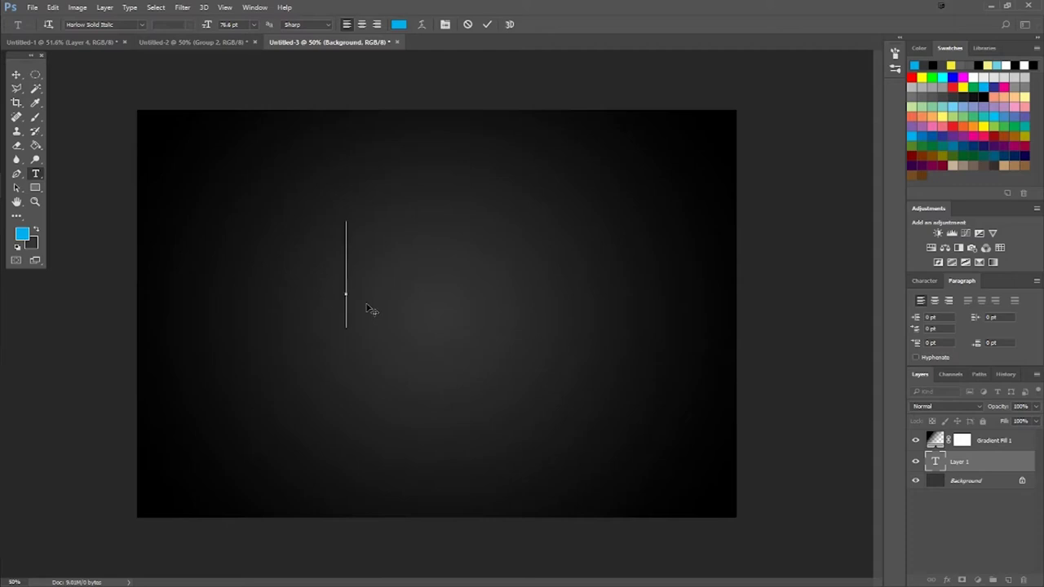
pyautogui.write('d')
pyautogui.write('imigeo')
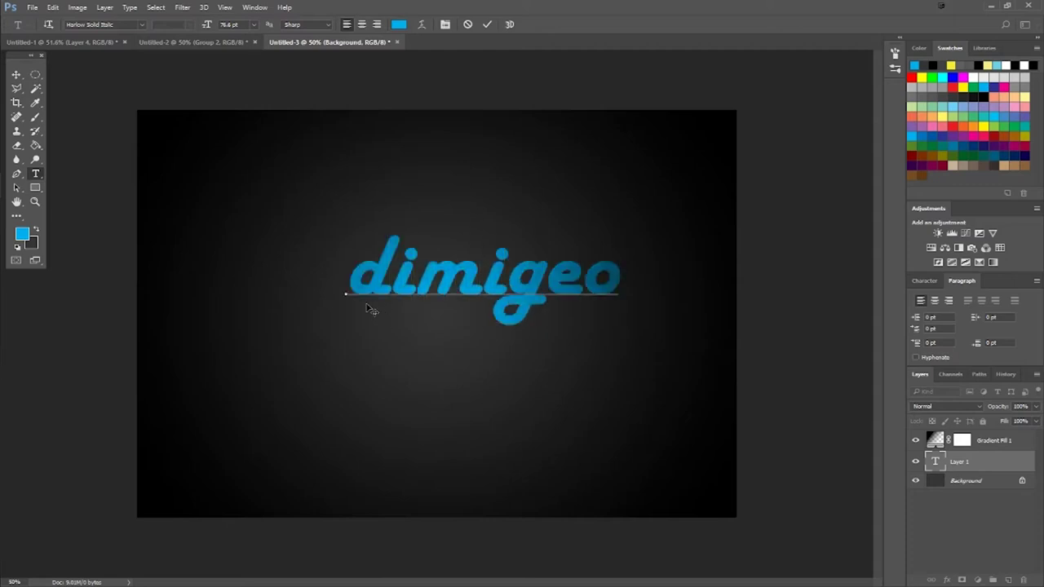
# Move dimigeo above the gradient layer, scale it to about 152% × 146% and centre it
pyautogui.click(16, 75)
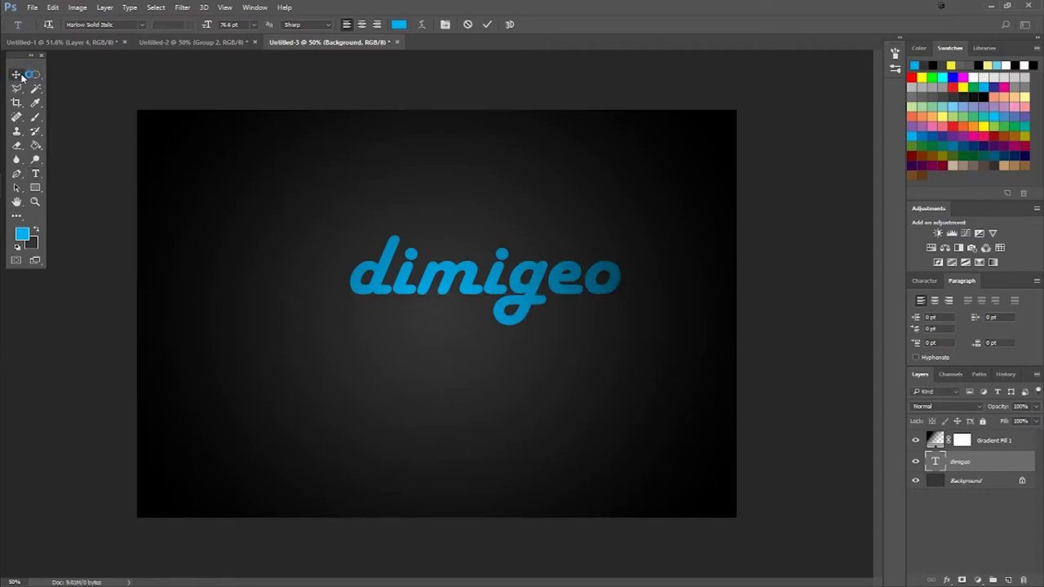
pyautogui.moveTo(987, 461); pyautogui.dragTo(990, 440)
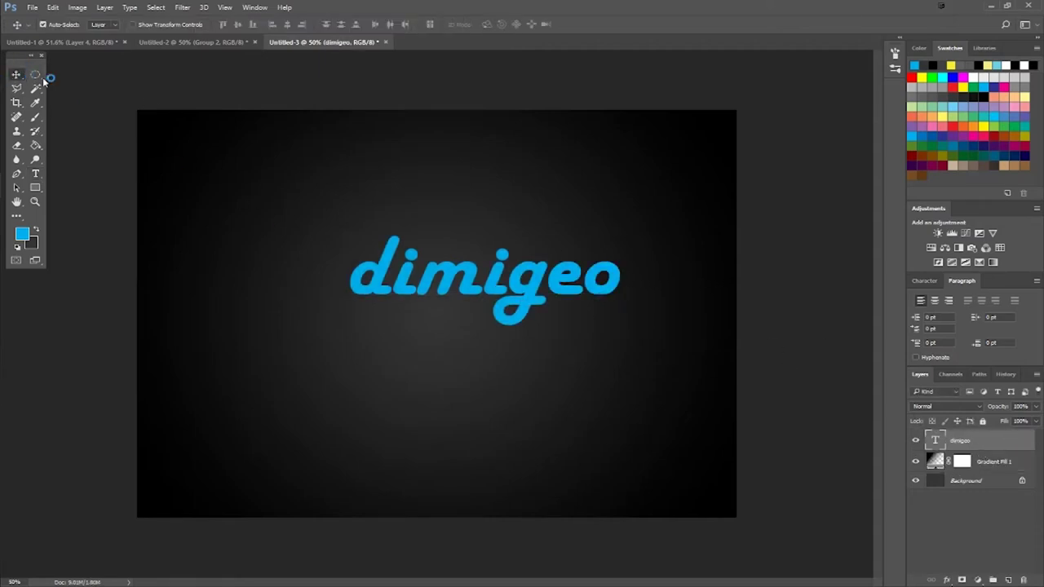
pyautogui.rightClick(410, 238)
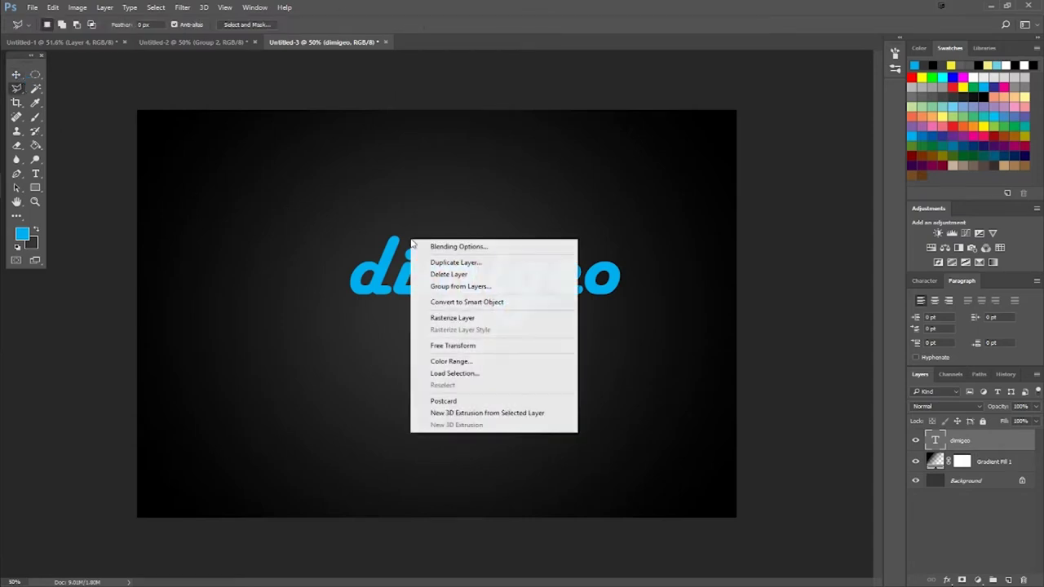
pyautogui.click(455, 346)
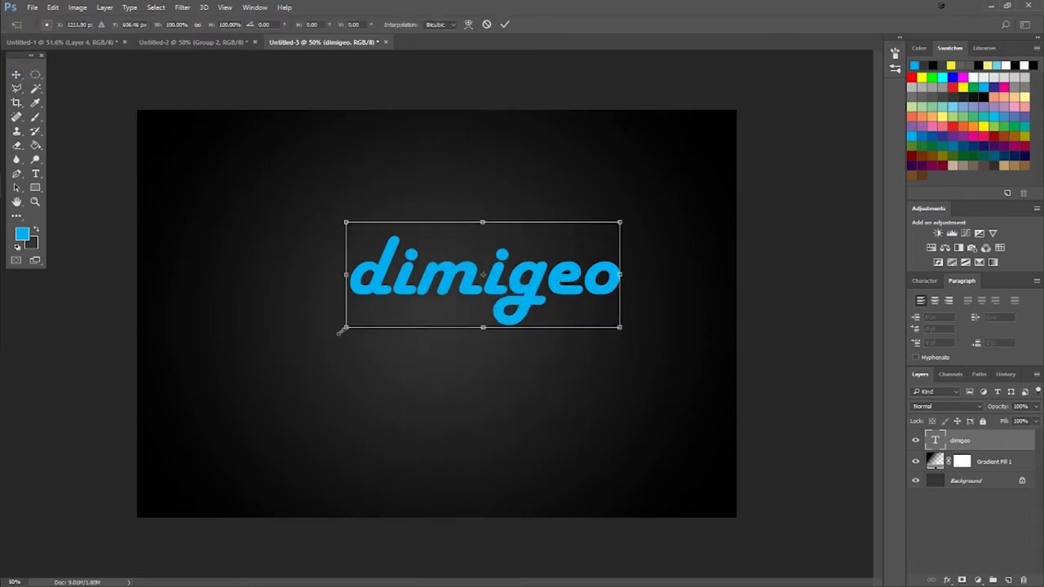
pyautogui.moveTo(346, 326); pyautogui.dragTo(201, 377)
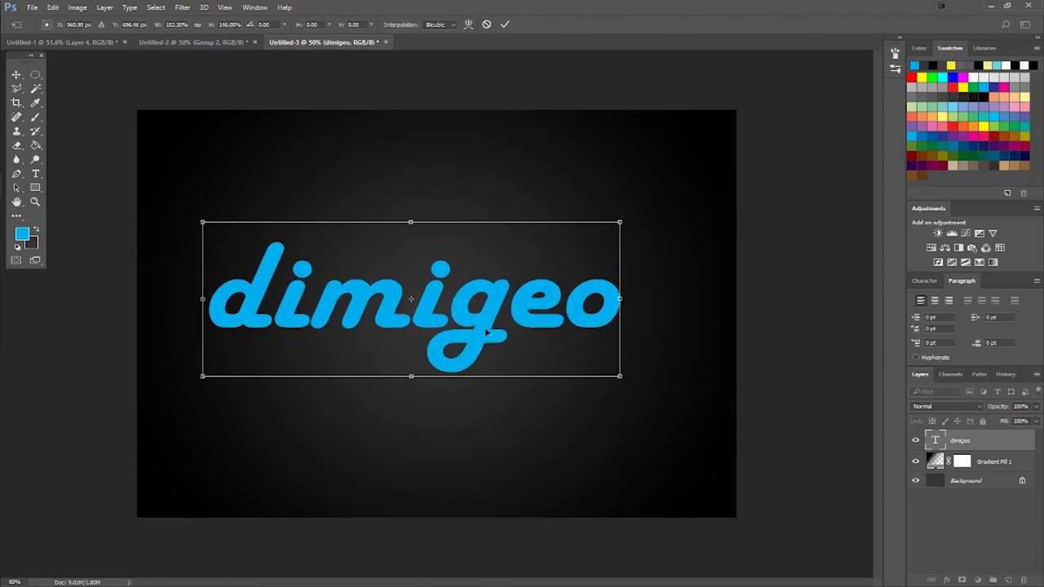
pyautogui.moveTo(484, 327)
pyautogui.mouseDown()
pyautogui.moveTo(513, 323)
pyautogui.moveTo(488, 333)
pyautogui.mouseUp()
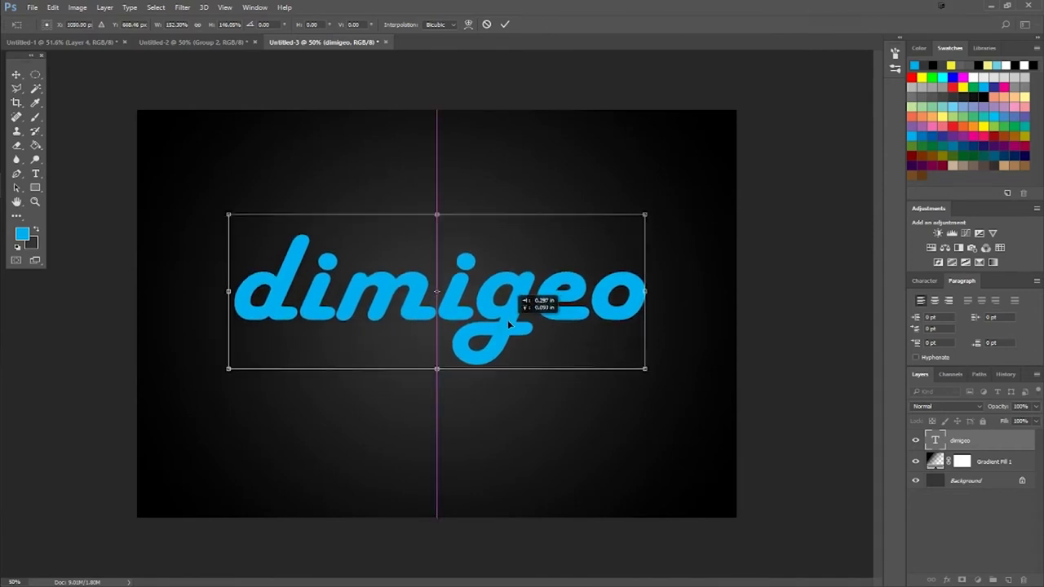
pyautogui.moveTo(489, 337)
pyautogui.mouseDown()
pyautogui.moveTo(511, 317)
pyautogui.moveTo(507, 308)
pyautogui.moveTo(512, 348)
pyautogui.mouseUp()
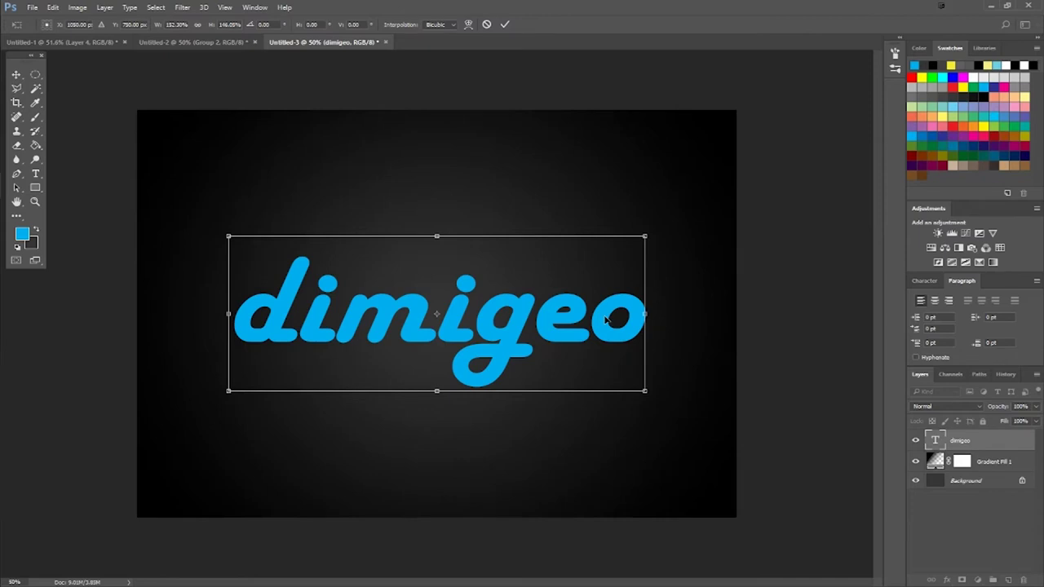
pyautogui.press('Return')
pyautogui.press('l')
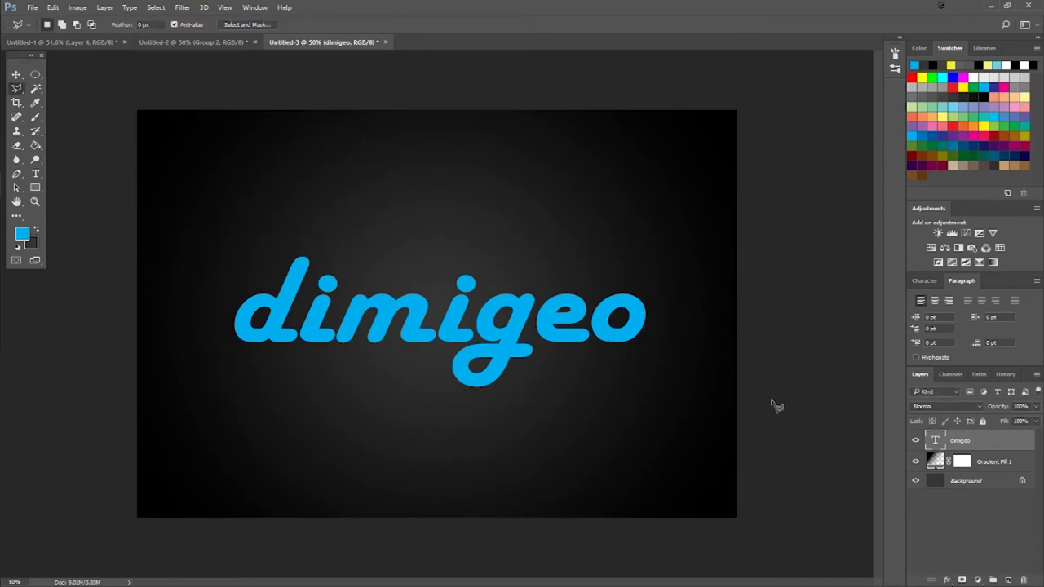
# Add a 6 px white Inside stroke to the dimigeo layer through Blending Options
pyautogui.rightClick(984, 444)
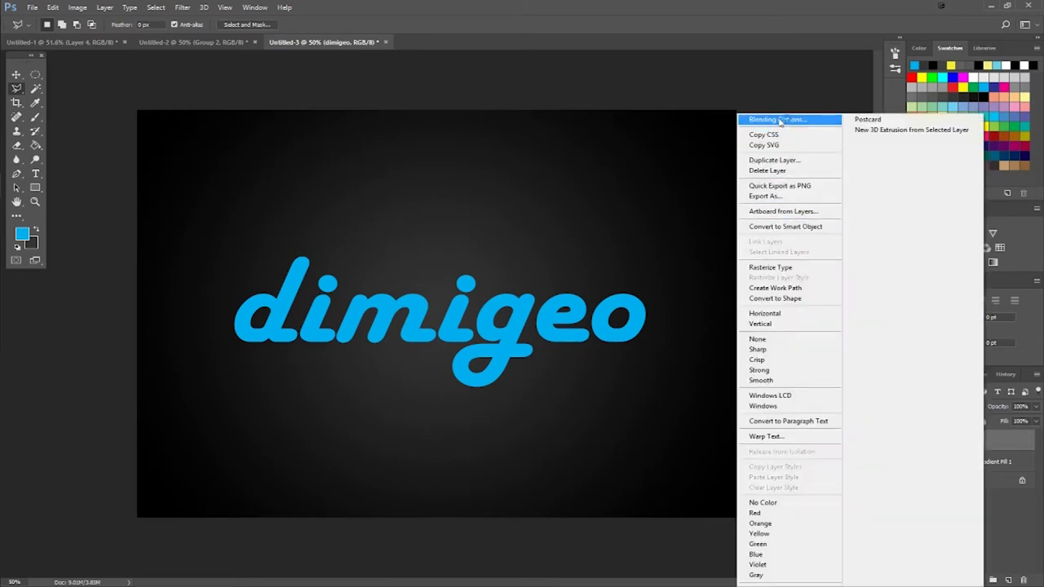
pyautogui.click(820, 122)
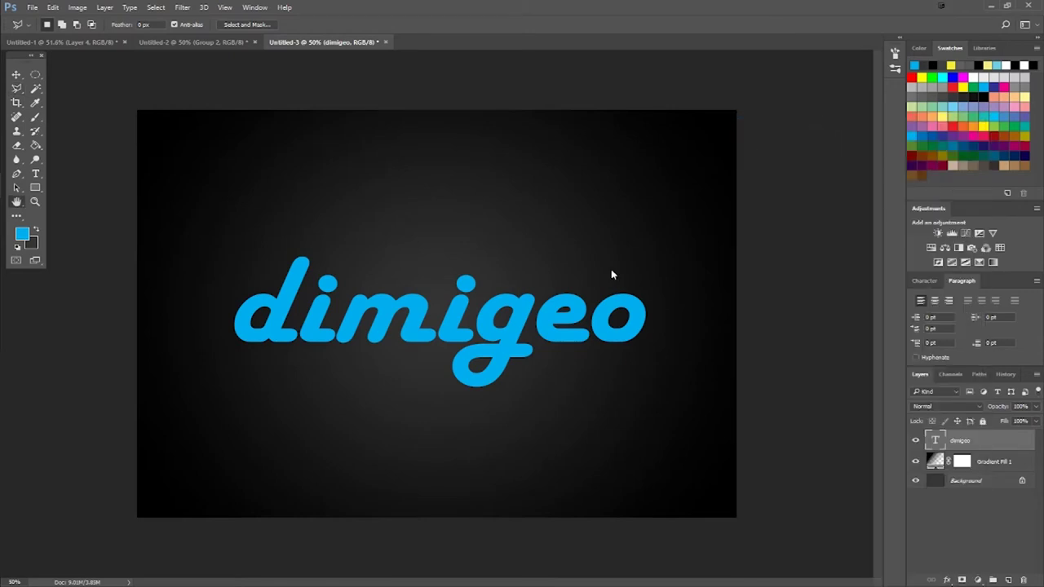
pyautogui.click(504, 200)
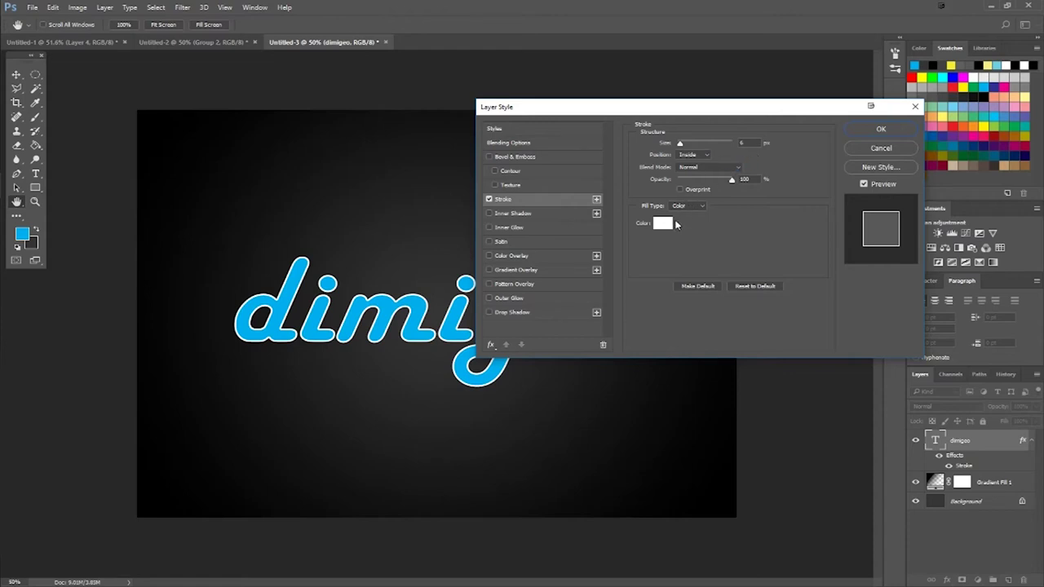
pyautogui.click(881, 131)
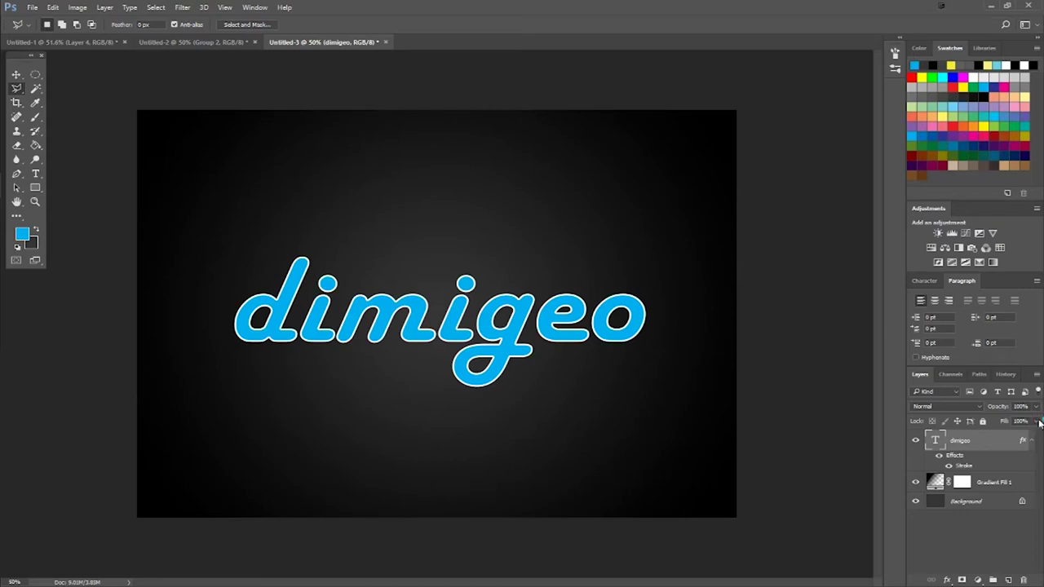
# Set the dimigeo layer's Fill to 0% and create an empty Group 1 above it
pyautogui.click(1036, 421)
pyautogui.moveTo(1033, 439); pyautogui.dragTo(934, 444)
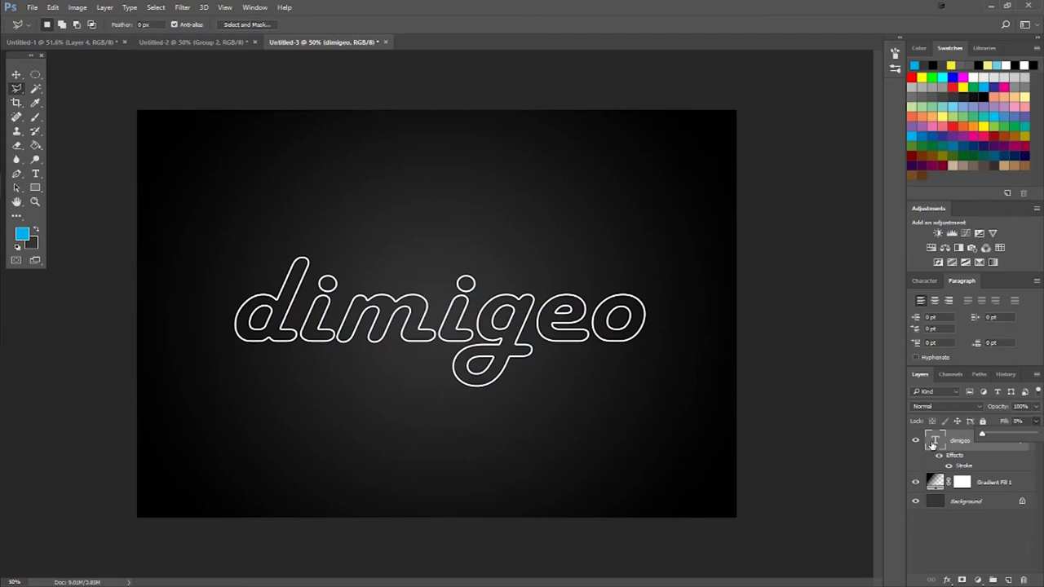
pyautogui.click(995, 565)
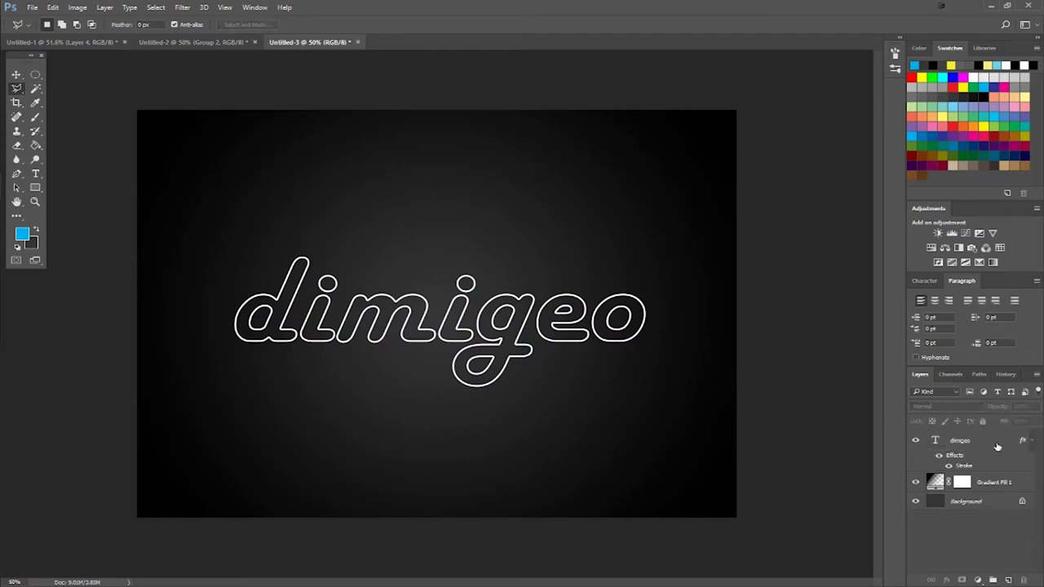
pyautogui.click(997, 446)
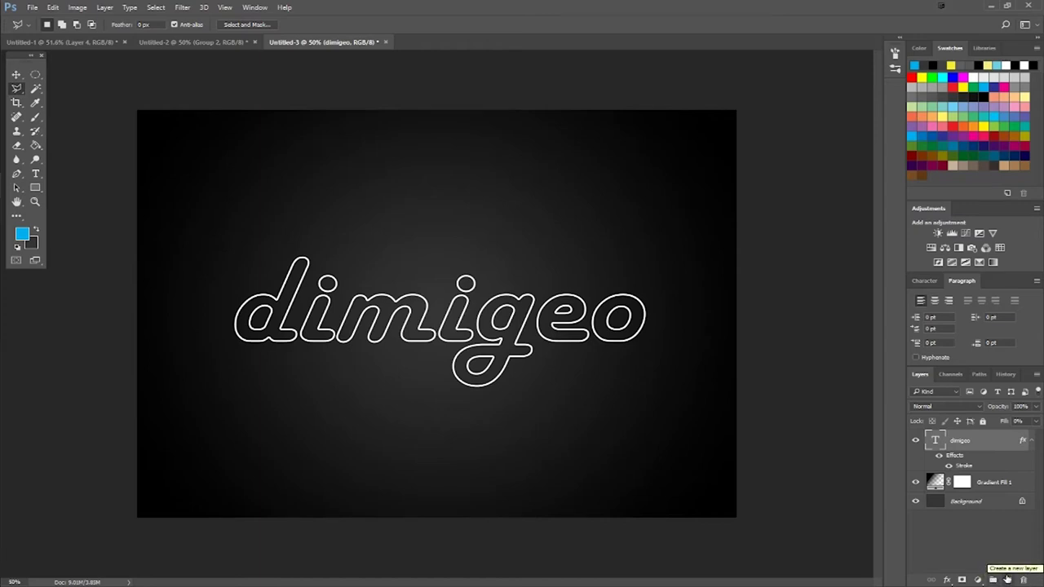
pyautogui.click(993, 580)
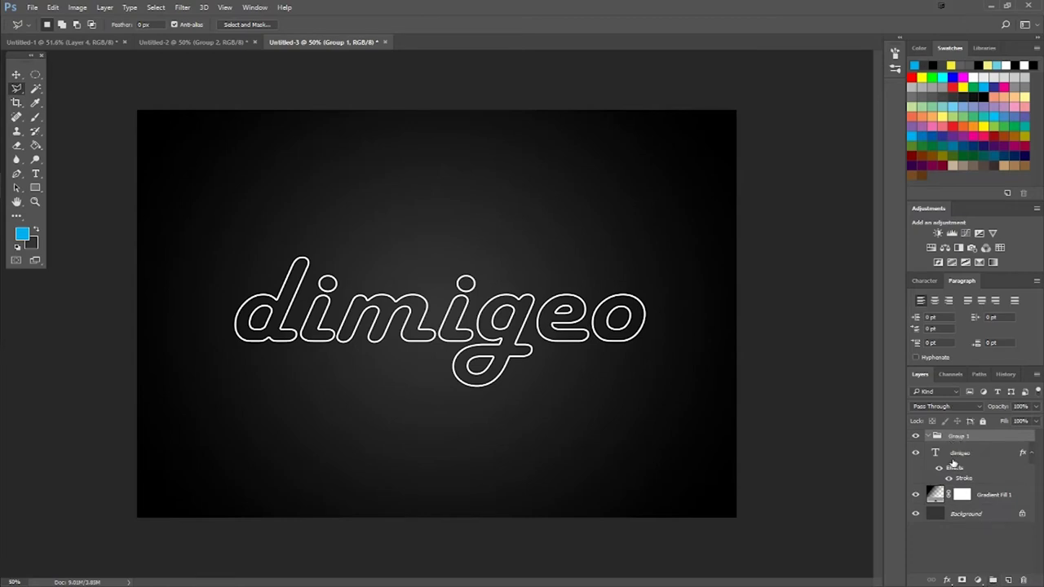
# Drag the dimigeo layer into Group 1, collapse the group and open its Blending Options
pyautogui.click(955, 457)
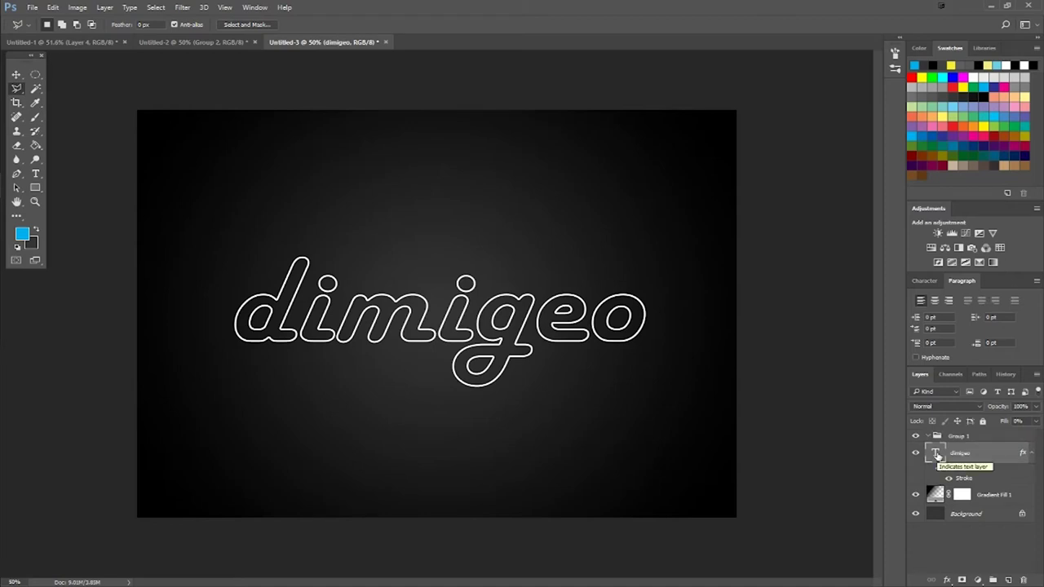
pyautogui.moveTo(937, 455); pyautogui.dragTo(946, 441)
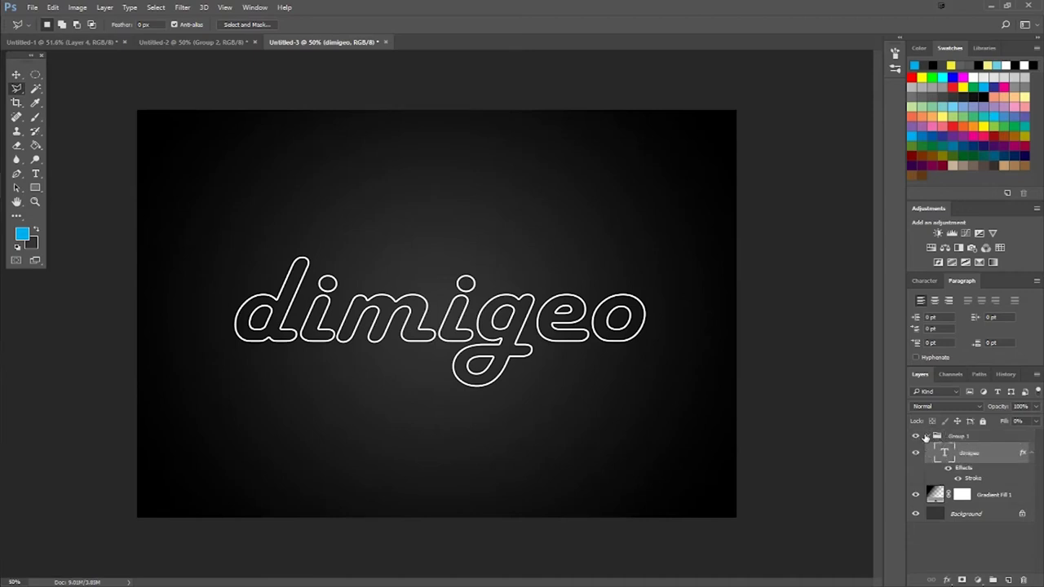
pyautogui.click(928, 438)
pyautogui.click(927, 437)
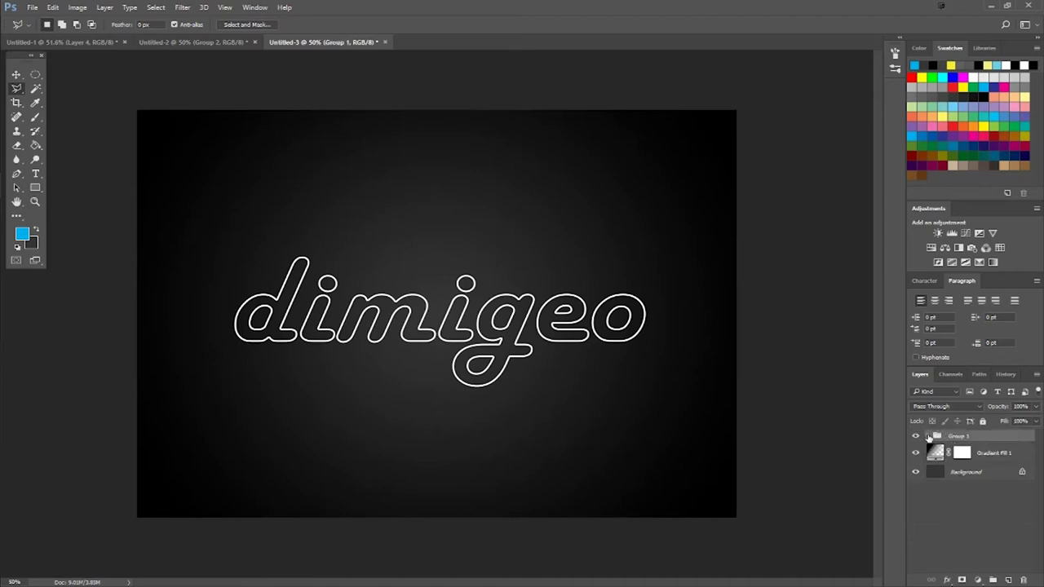
pyautogui.rightClick(978, 439)
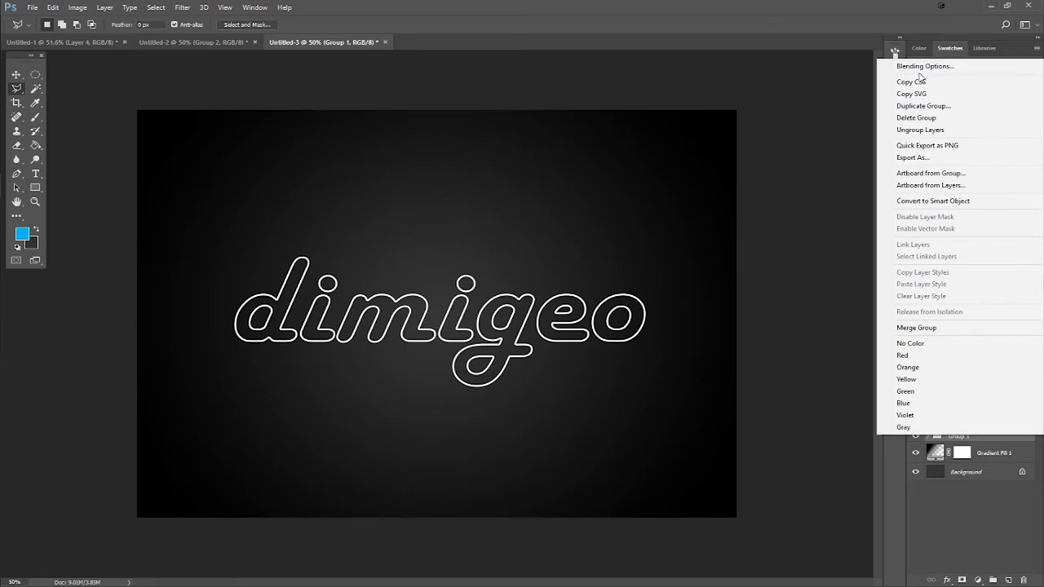
pyautogui.click(926, 71)
pyautogui.click(920, 67)
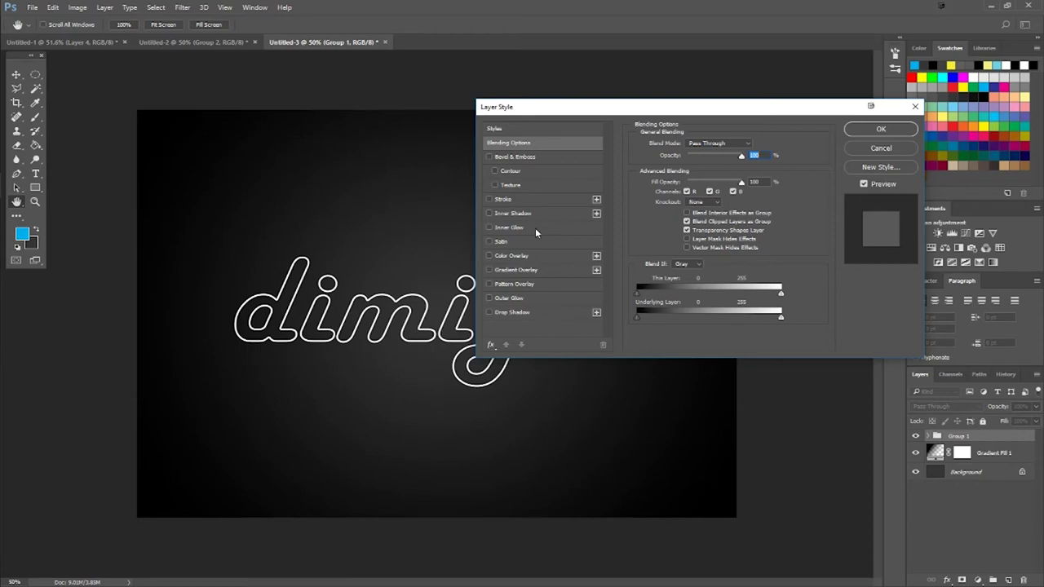
# Enable Outer Glow (Screen, 100%, spread 2%, size 26 px) on Group 1 and open its colour swatch
pyautogui.click(538, 298)
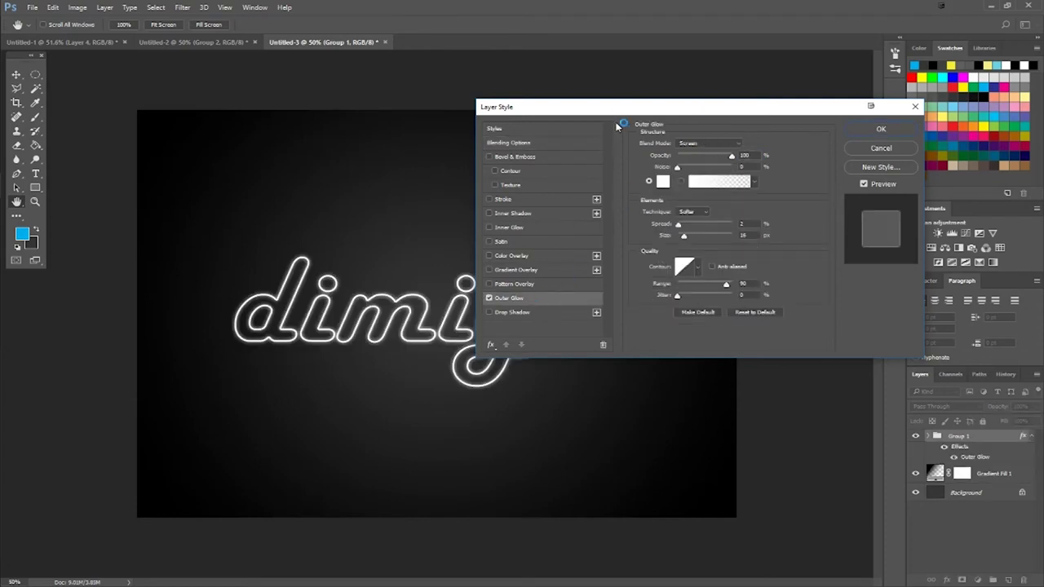
pyautogui.moveTo(616, 106); pyautogui.dragTo(753, 233)
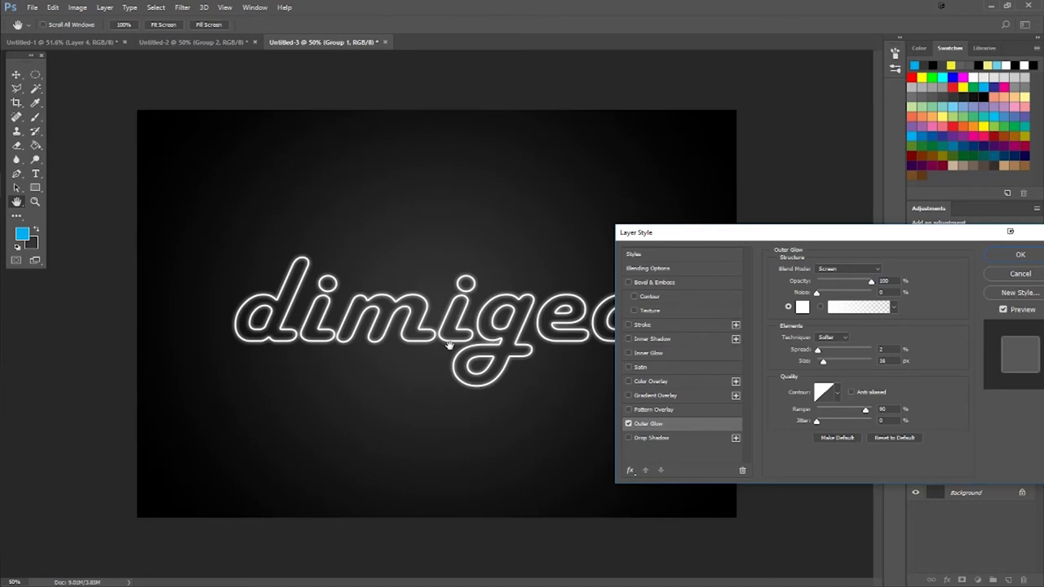
pyautogui.click(803, 309)
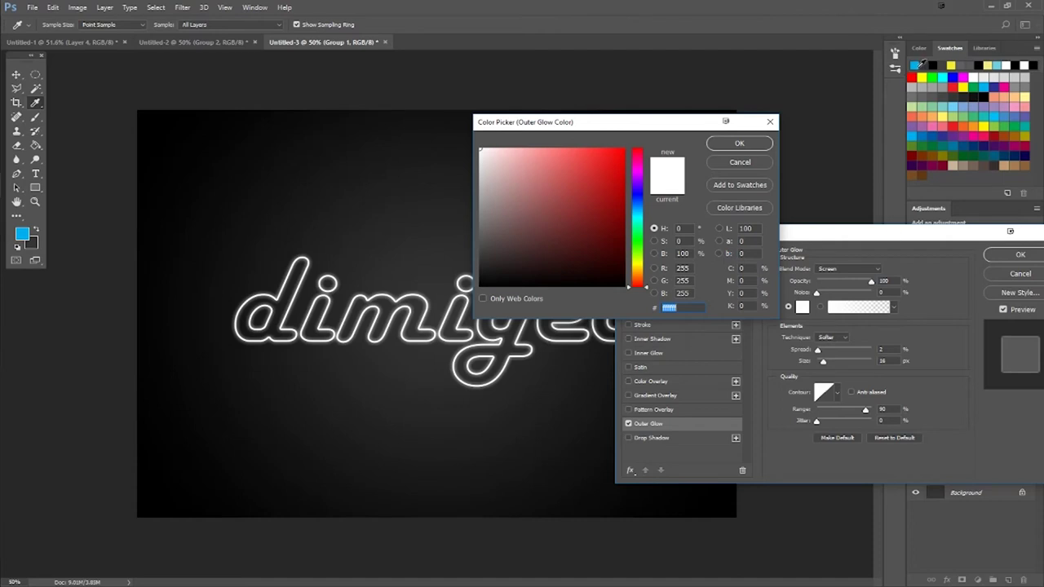
# Make Group 1's outer glow cyan #00aeef with 8% spread, 29 px size and adjusted range
pyautogui.click(918, 66)
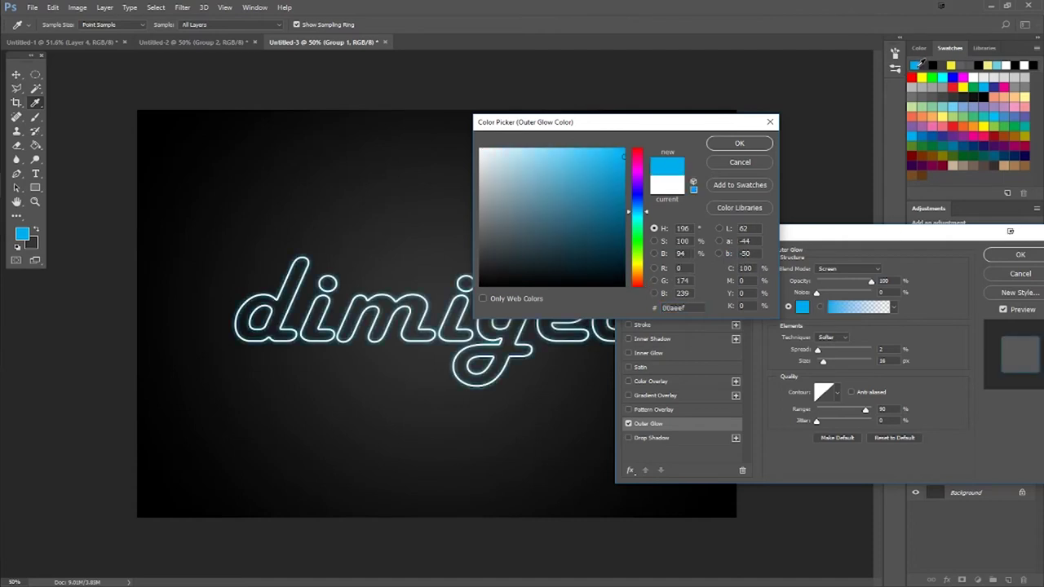
pyautogui.click(739, 144)
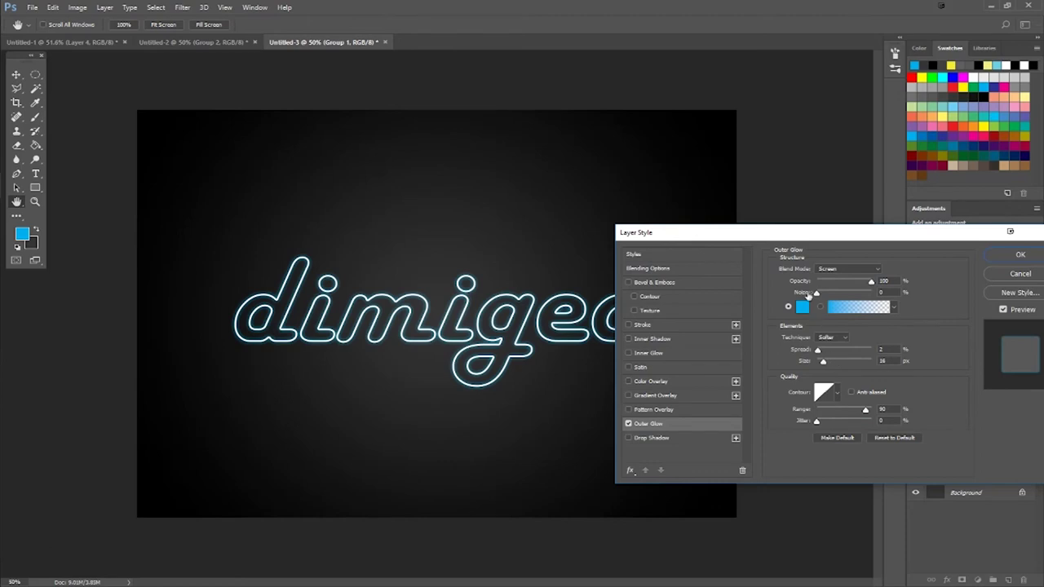
pyautogui.click(904, 286)
pyautogui.moveTo(818, 349); pyautogui.dragTo(828, 368)
pyautogui.click(827, 364)
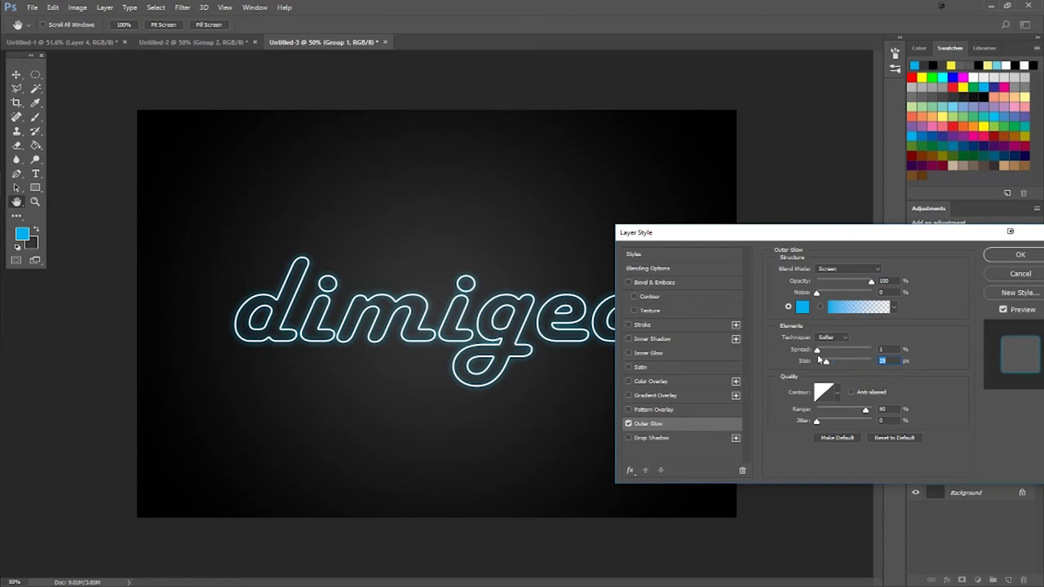
pyautogui.click(817, 350)
pyautogui.moveTo(818, 350); pyautogui.dragTo(821, 351)
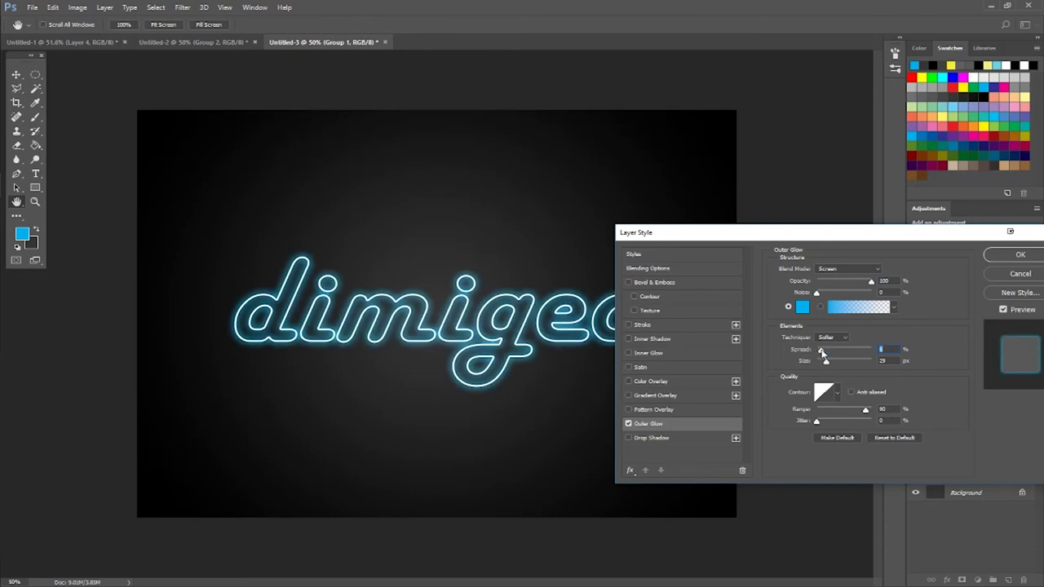
pyautogui.click(820, 468)
pyautogui.moveTo(817, 420); pyautogui.dragTo(850, 411)
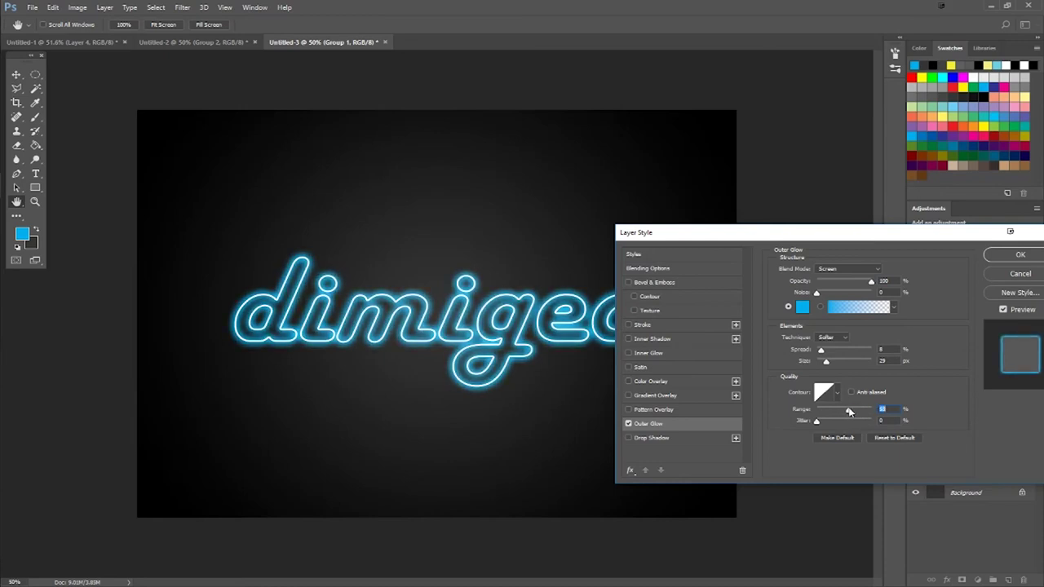
pyautogui.moveTo(850, 412); pyautogui.dragTo(857, 411)
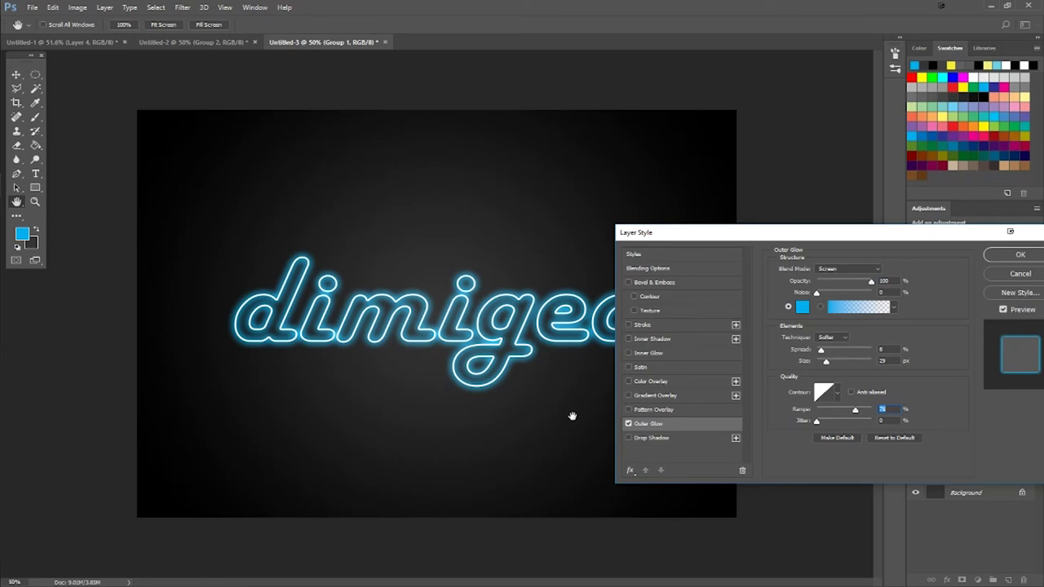
pyautogui.click(1019, 255)
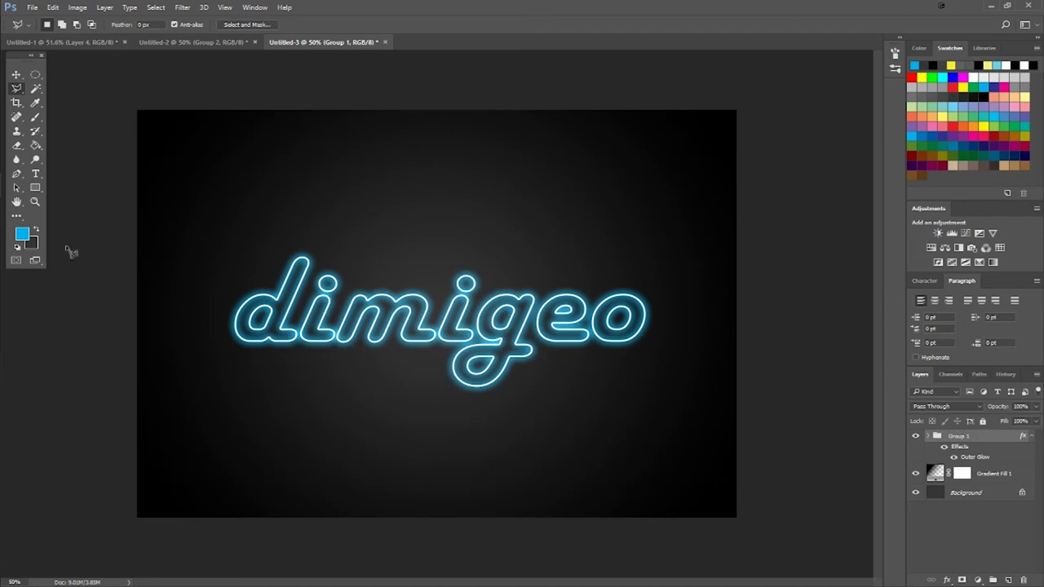
# Type a new text line 'photoshop' below dimigeo
pyautogui.click(36, 174)
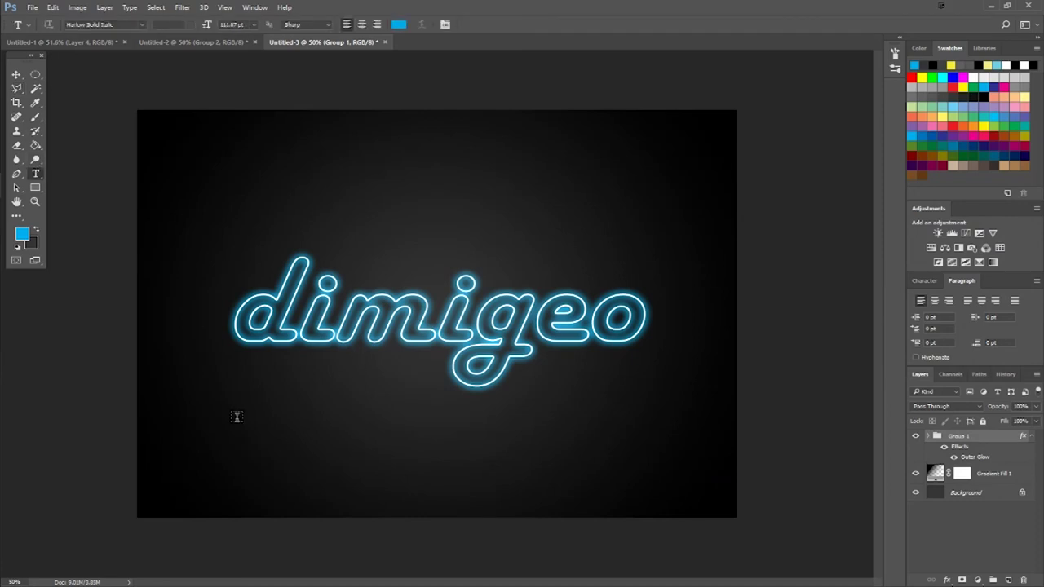
pyautogui.click(356, 436)
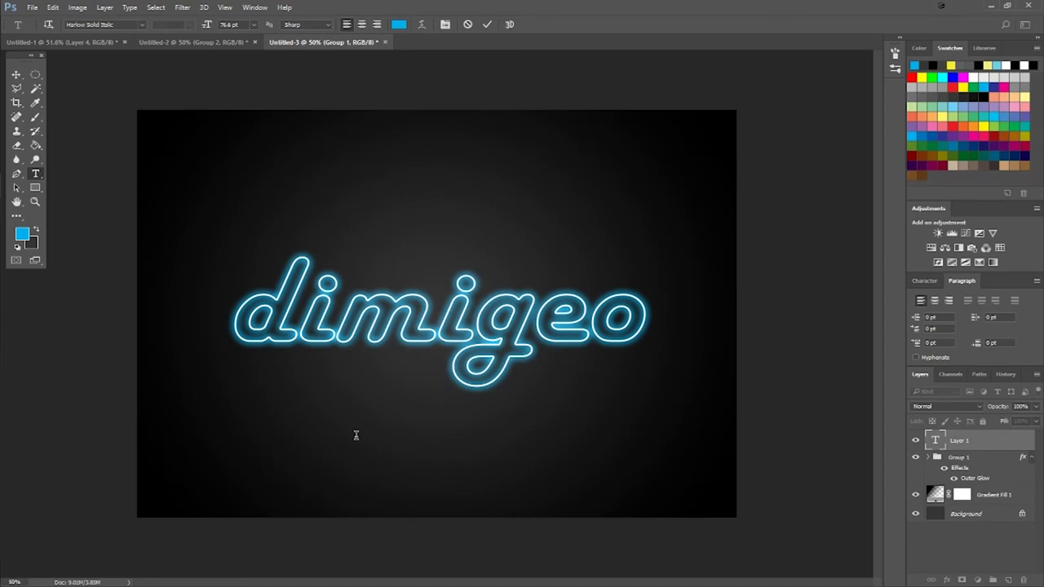
pyautogui.write('pg')
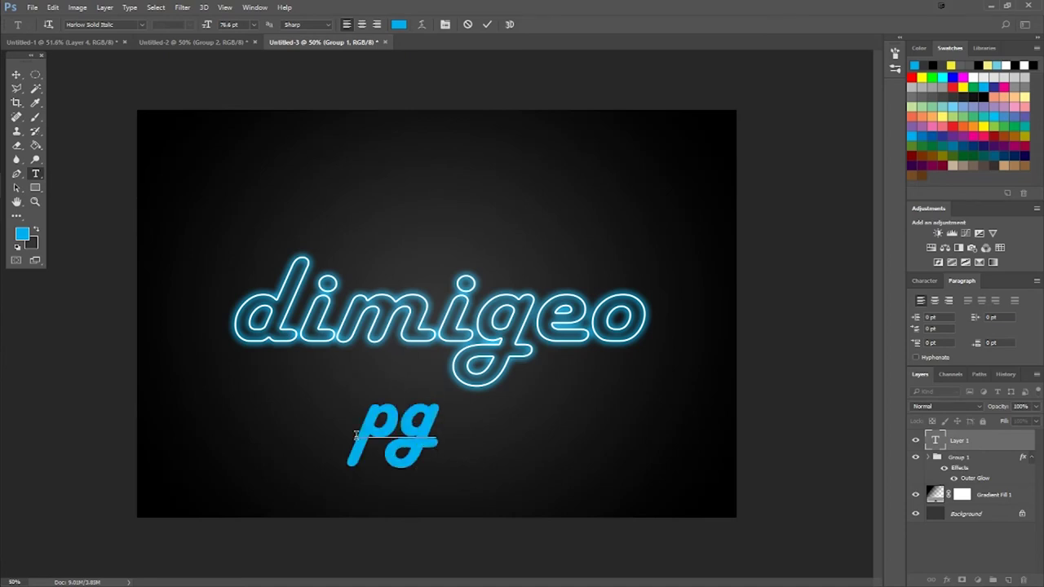
pyautogui.press('BackSpace')
pyautogui.write('hot')
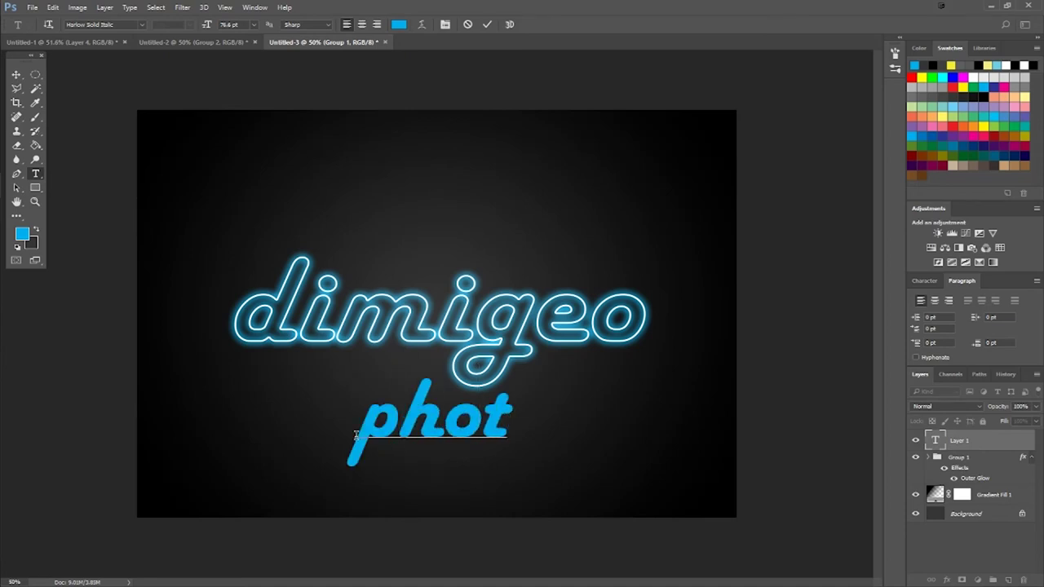
pyautogui.write('osho')
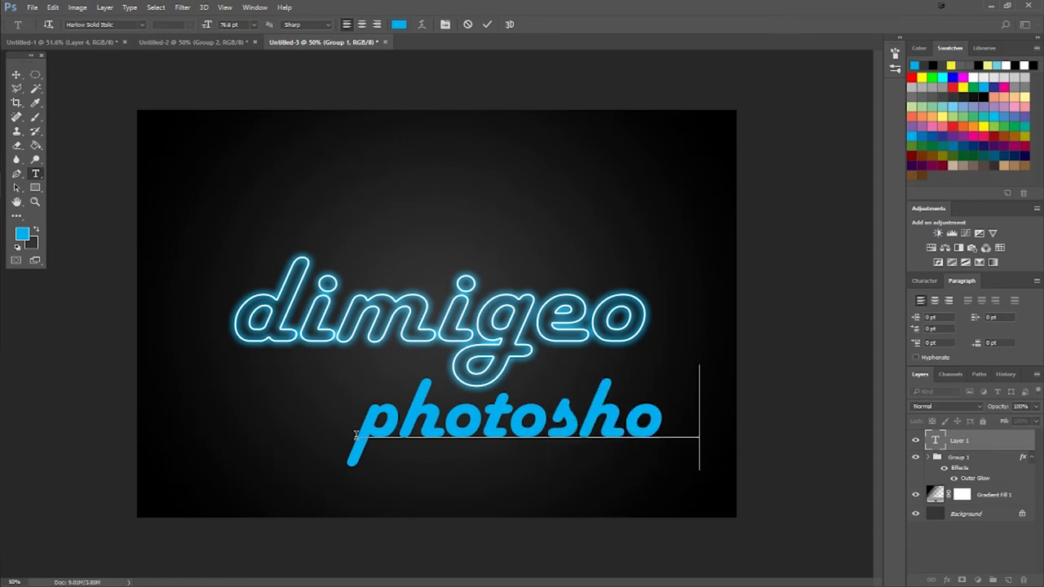
pyautogui.write('p')
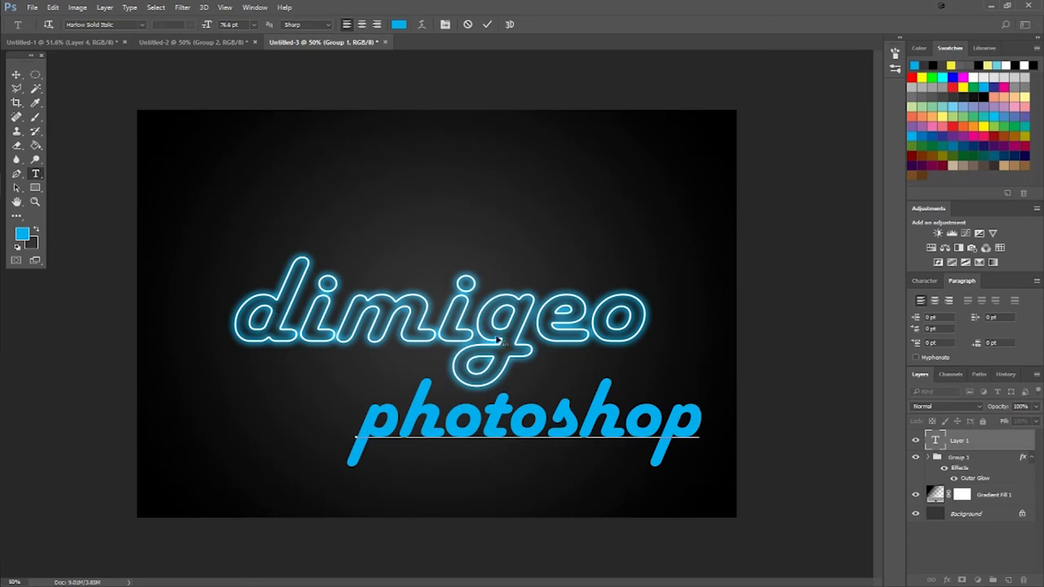
# Shrink the 'photoshop' text and tuck it beneath the left half of dimigeo
pyautogui.doubleClick(497, 421)
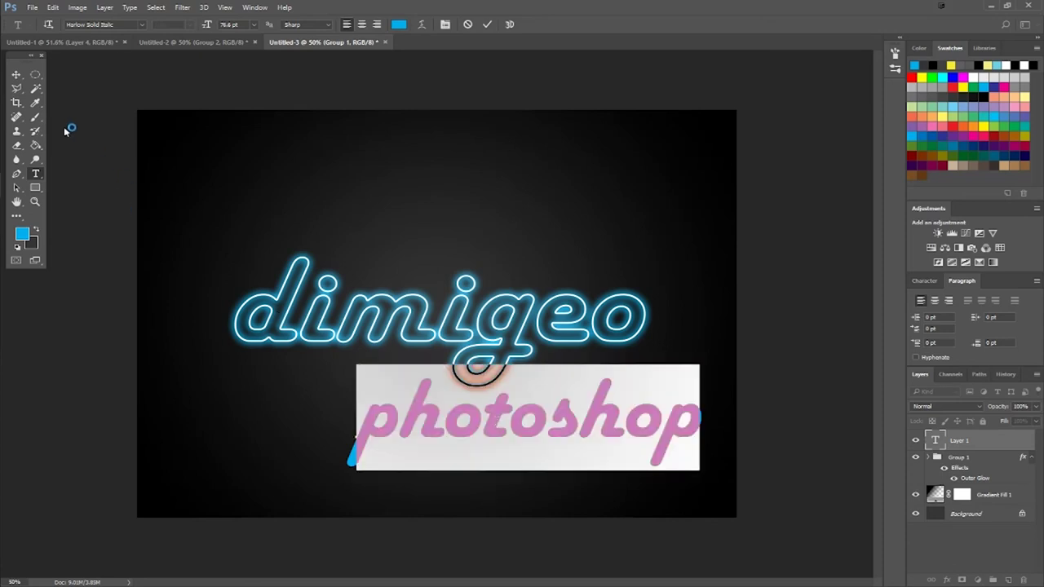
pyautogui.moveTo(207, 24); pyautogui.dragTo(183, 28)
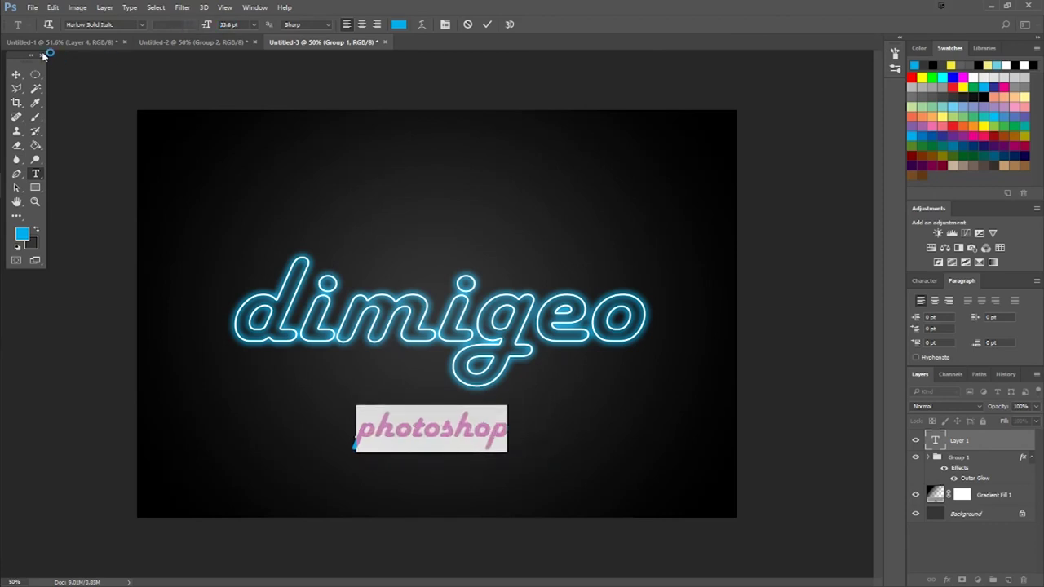
pyautogui.click(17, 74)
pyautogui.moveTo(455, 449); pyautogui.dragTo(373, 367)
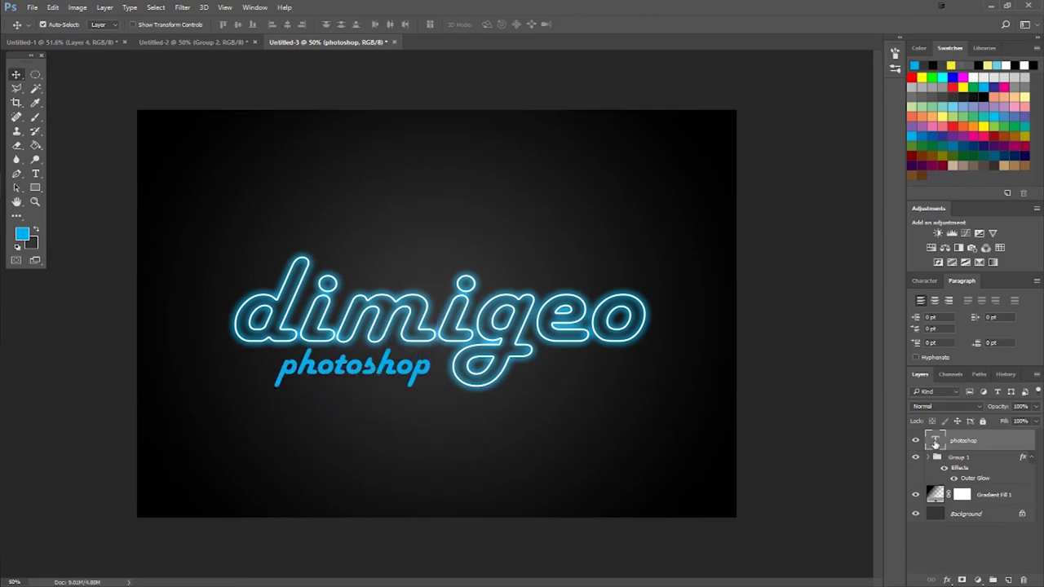
# Add a white 4 px Stroke layer style to the 'photoshop' layer
pyautogui.rightClick(938, 441)
pyautogui.click(918, 188)
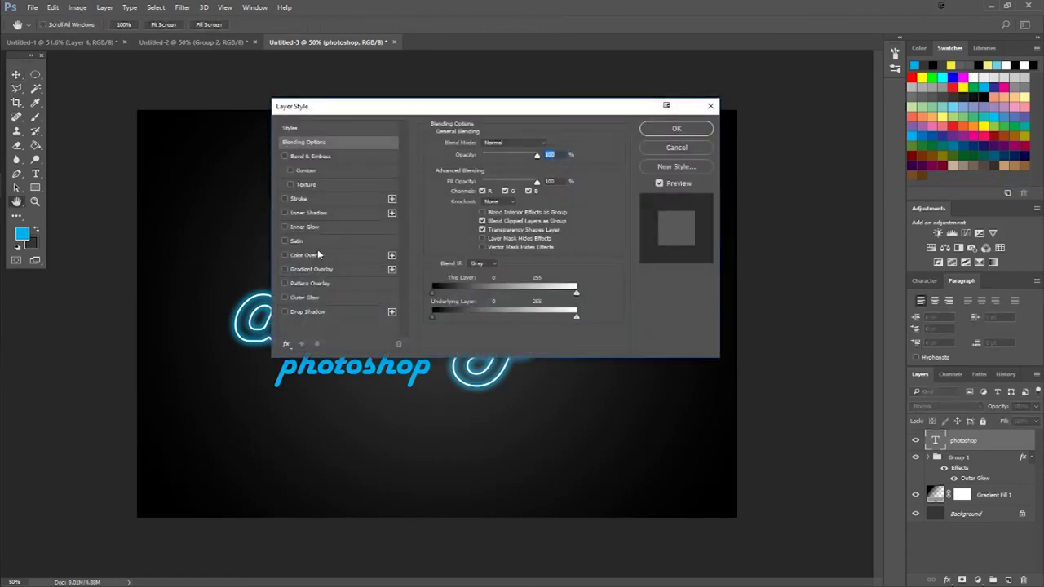
pyautogui.click(314, 198)
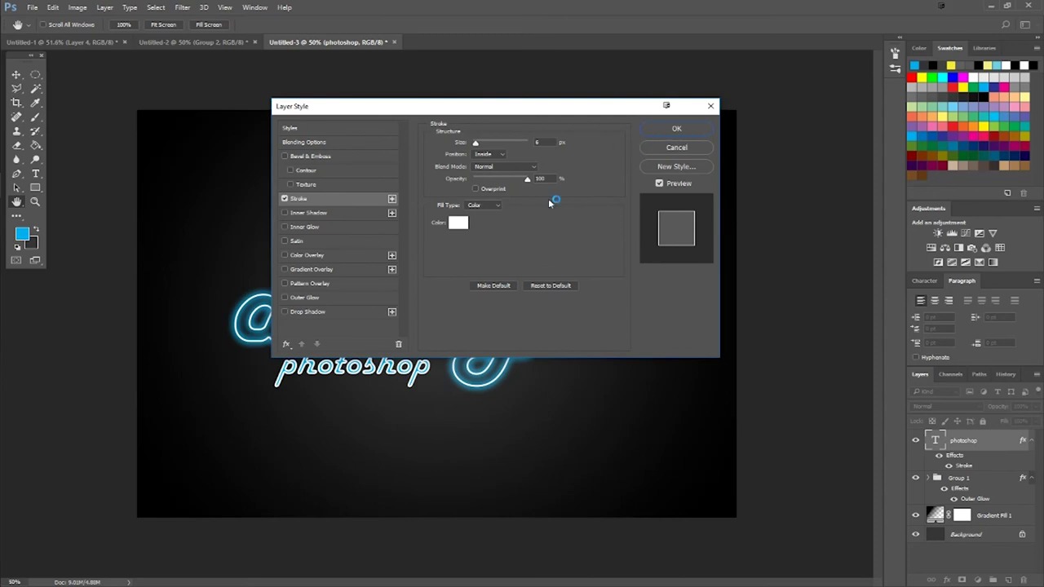
pyautogui.doubleClick(547, 143)
pyautogui.write('4')
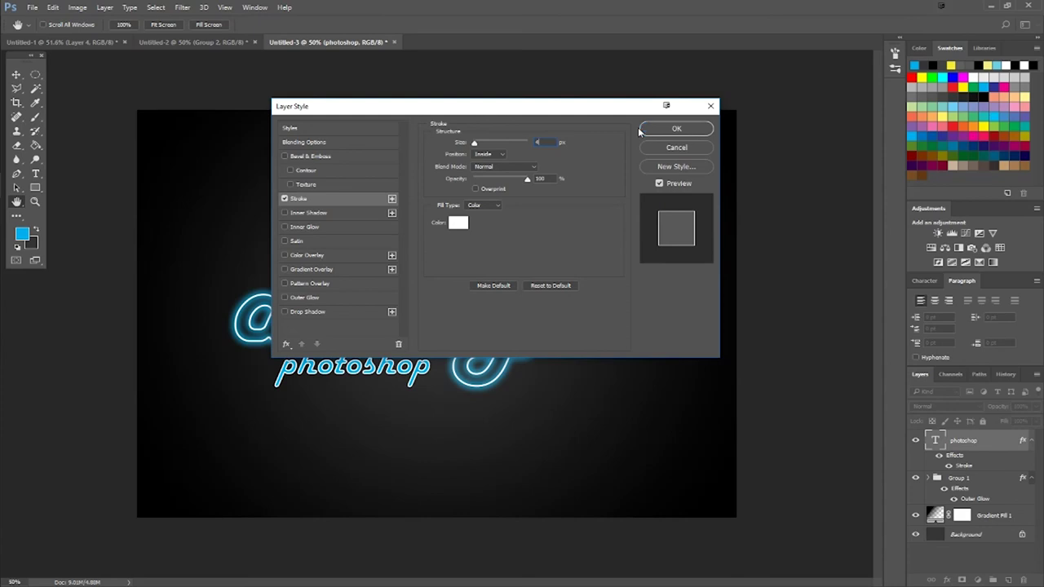
pyautogui.click(684, 129)
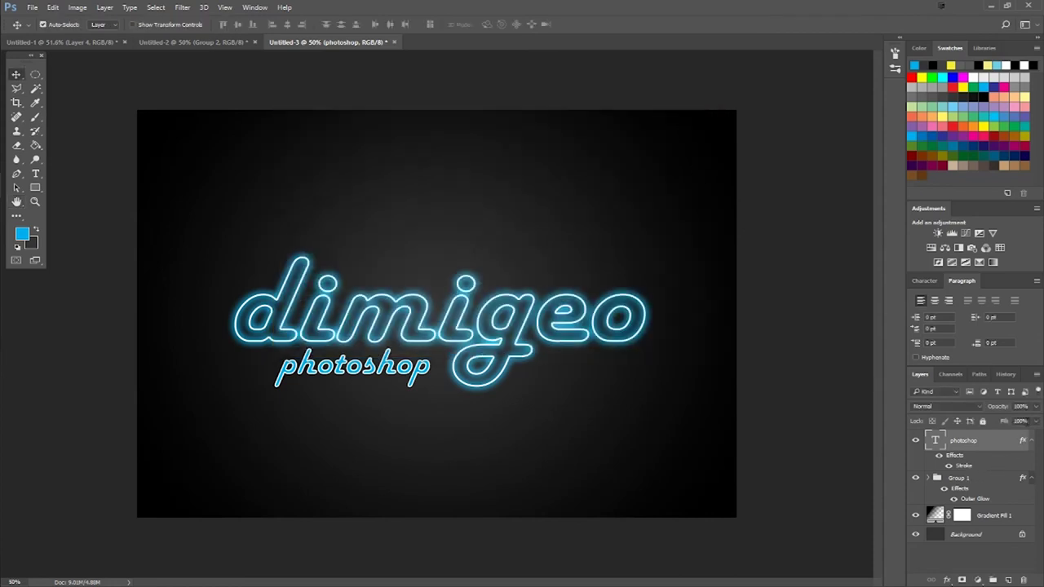
# Set the 'photoshop' layer's Fill to 0% so only its outline shows
pyautogui.click(1037, 423)
pyautogui.moveTo(1035, 435); pyautogui.dragTo(951, 438)
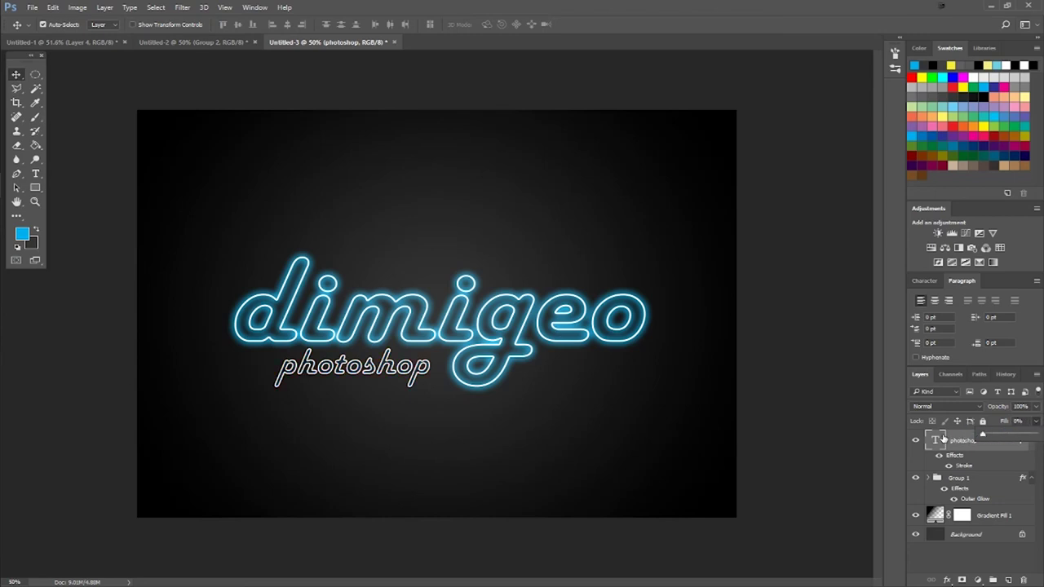
pyautogui.click(994, 572)
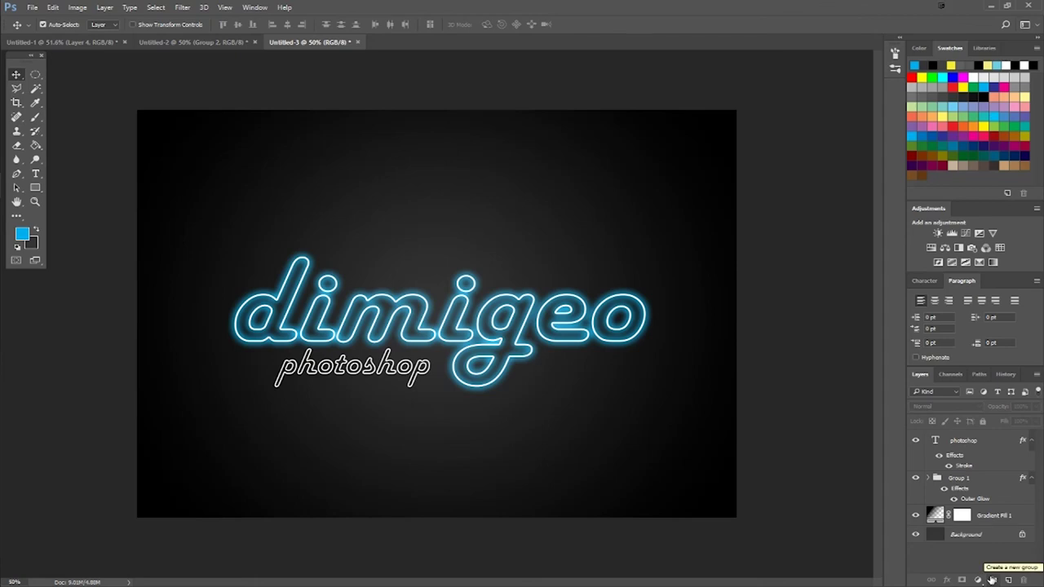
# Put the 'photoshop' layer inside a new, collapsed Group 2
pyautogui.click(992, 579)
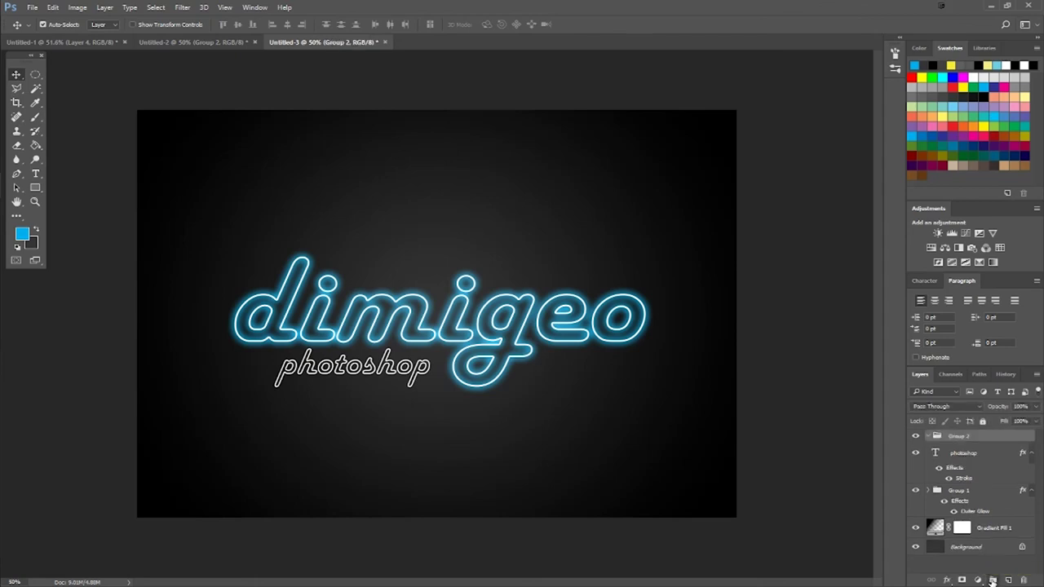
pyautogui.moveTo(936, 454); pyautogui.dragTo(942, 439)
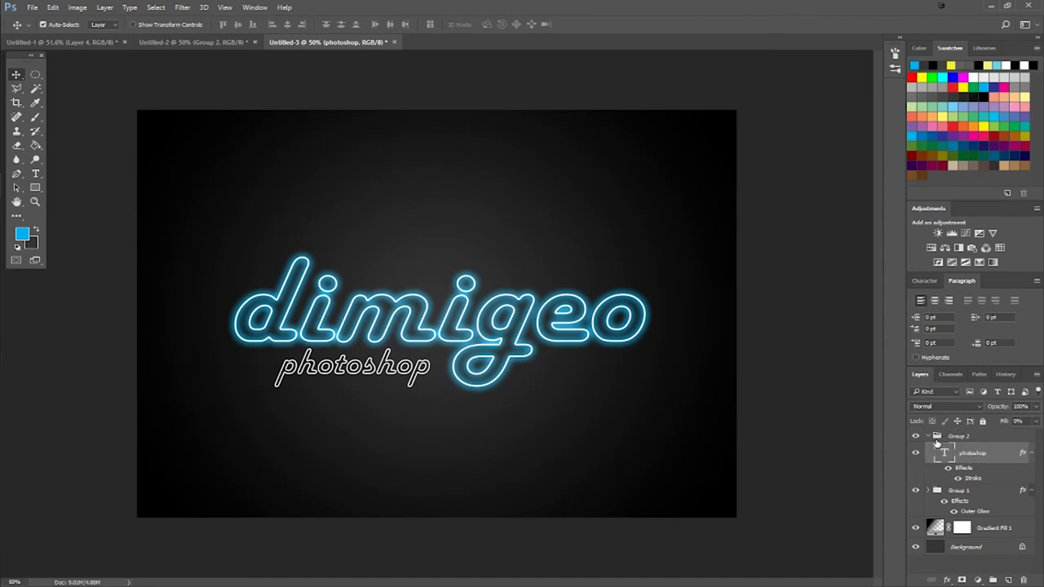
pyautogui.click(929, 437)
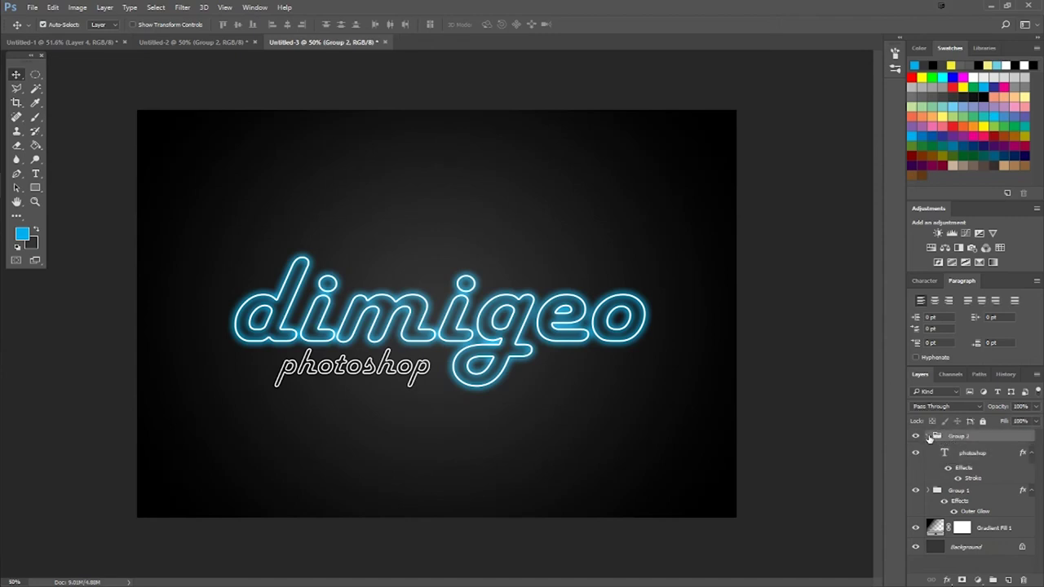
# Enable an Outer Glow effect in Group 2's layer style
pyautogui.rightClick(987, 437)
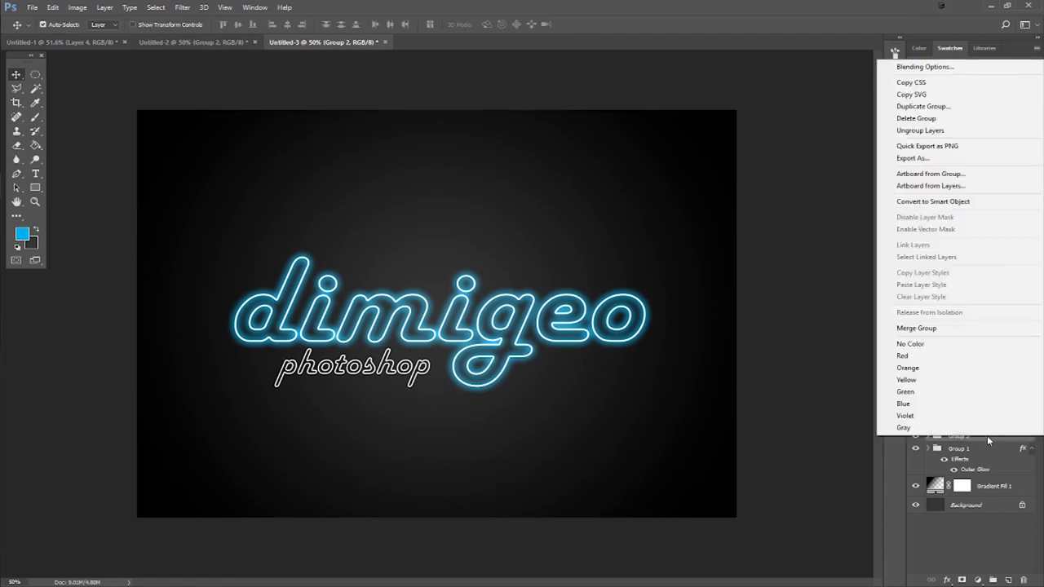
pyautogui.click(940, 69)
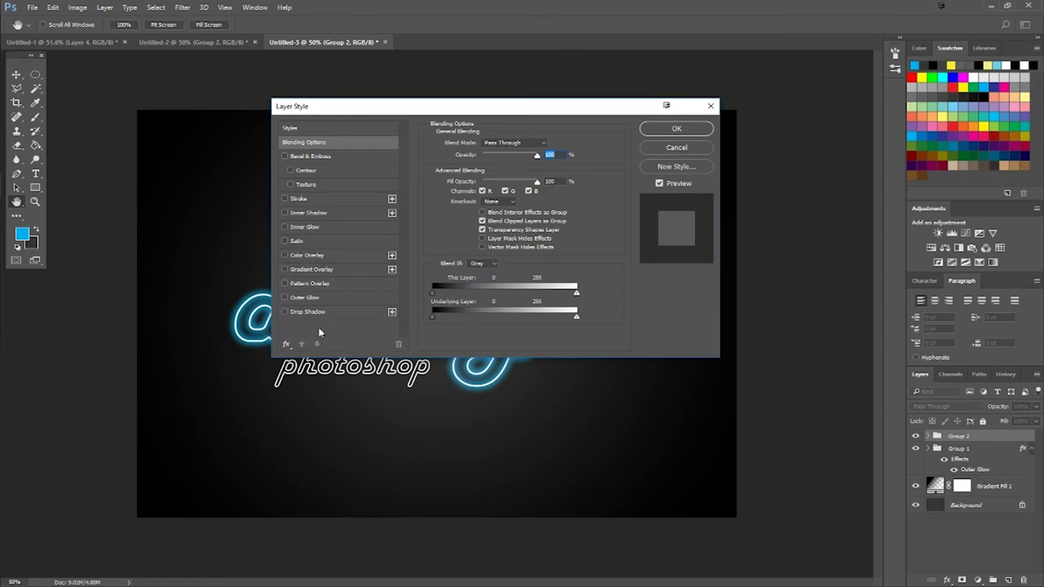
pyautogui.click(309, 297)
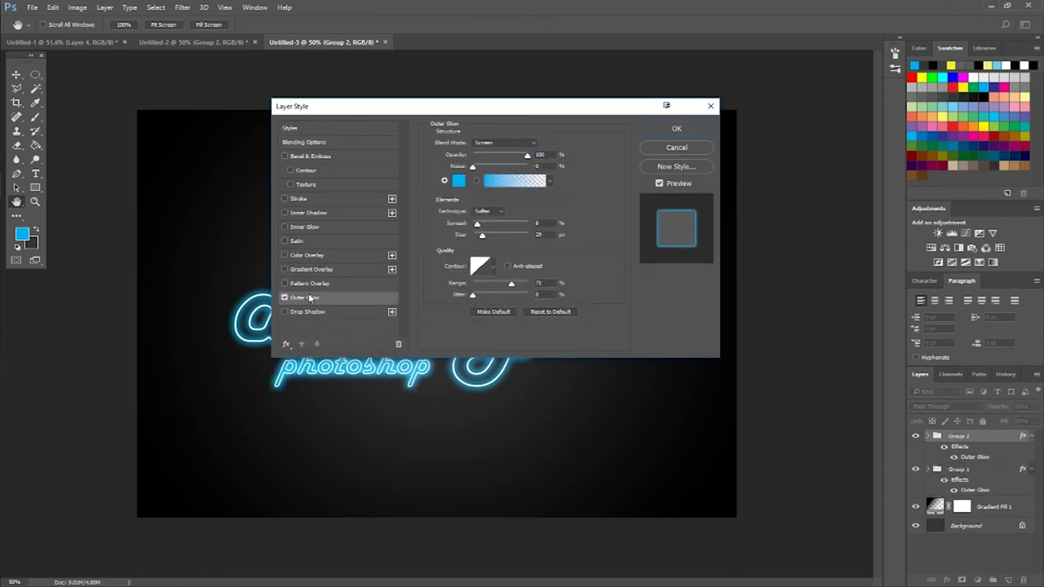
pyautogui.moveTo(506, 110); pyautogui.dragTo(807, 56)
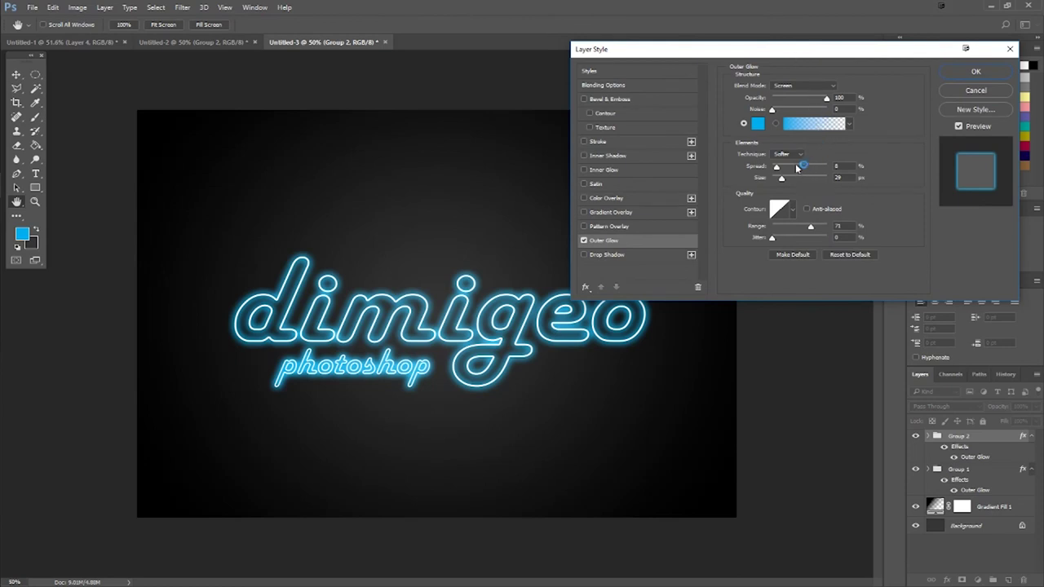
# Make the glow white #ffffff with higher range and a small size
pyautogui.click(758, 123)
pyautogui.write('ffffff')
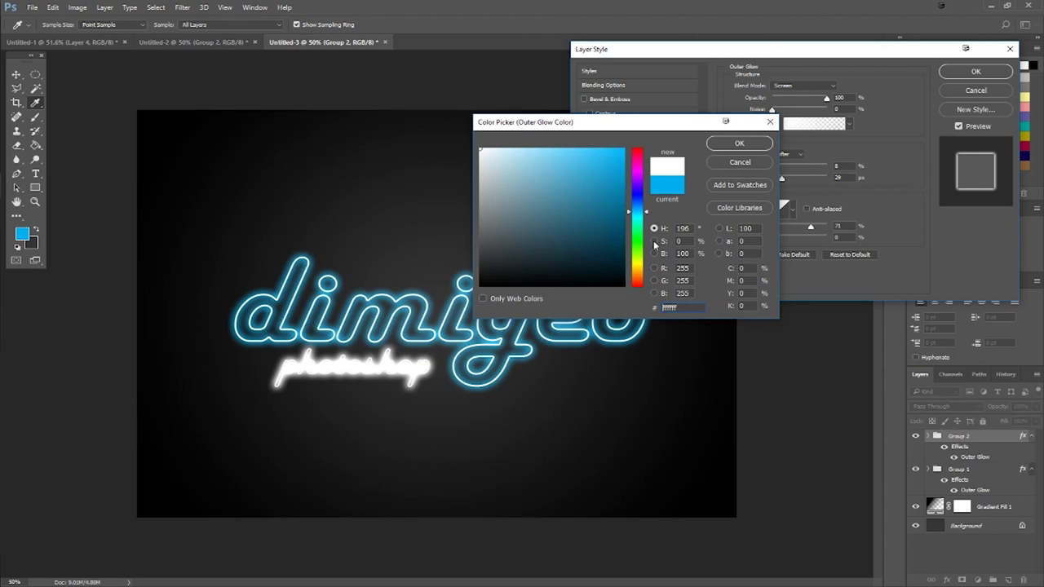
pyautogui.click(740, 147)
pyautogui.click(740, 146)
pyautogui.moveTo(812, 229); pyautogui.dragTo(829, 234)
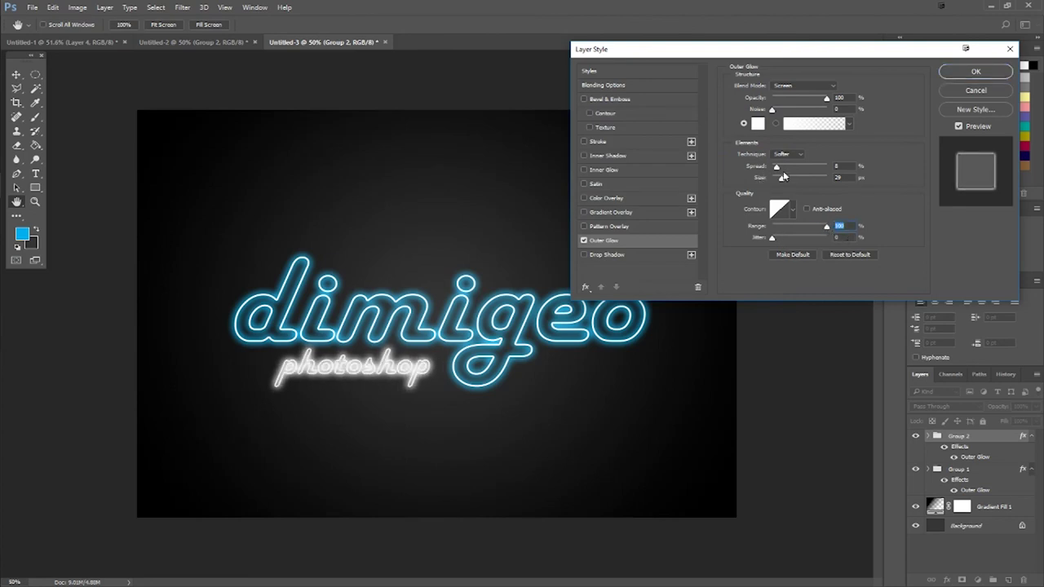
pyautogui.moveTo(783, 176); pyautogui.dragTo(778, 183)
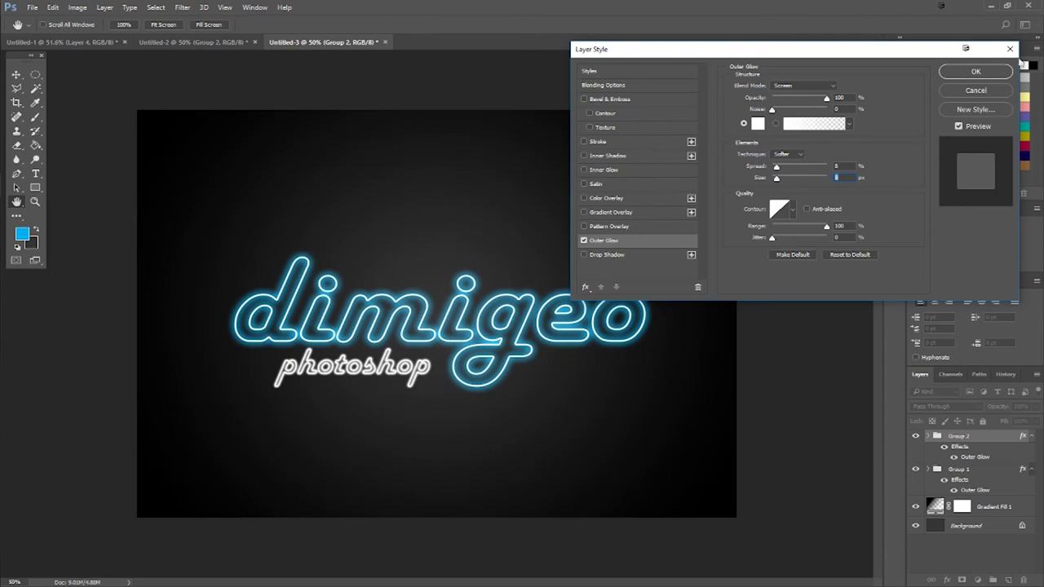
pyautogui.click(977, 72)
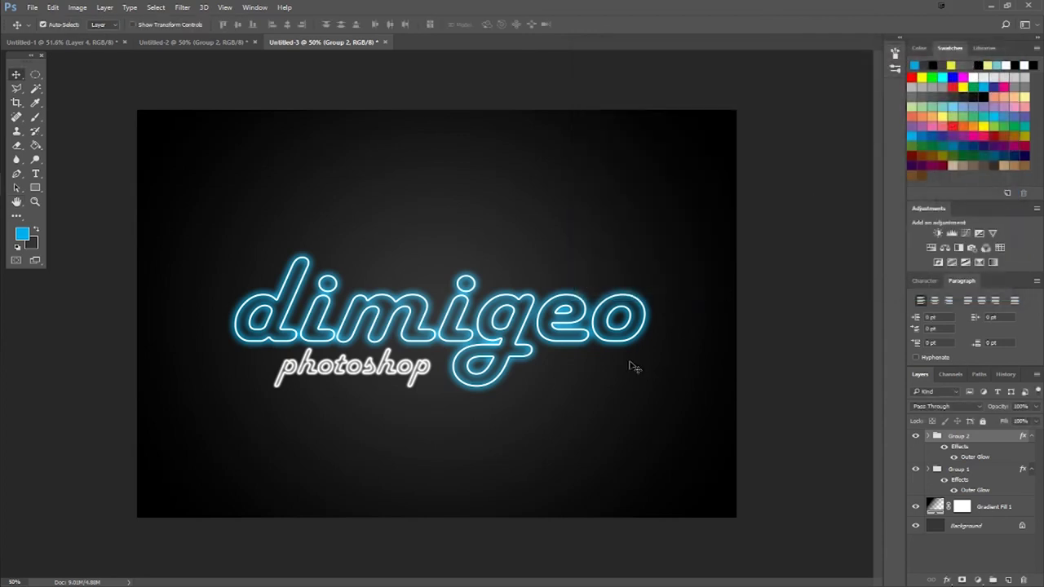